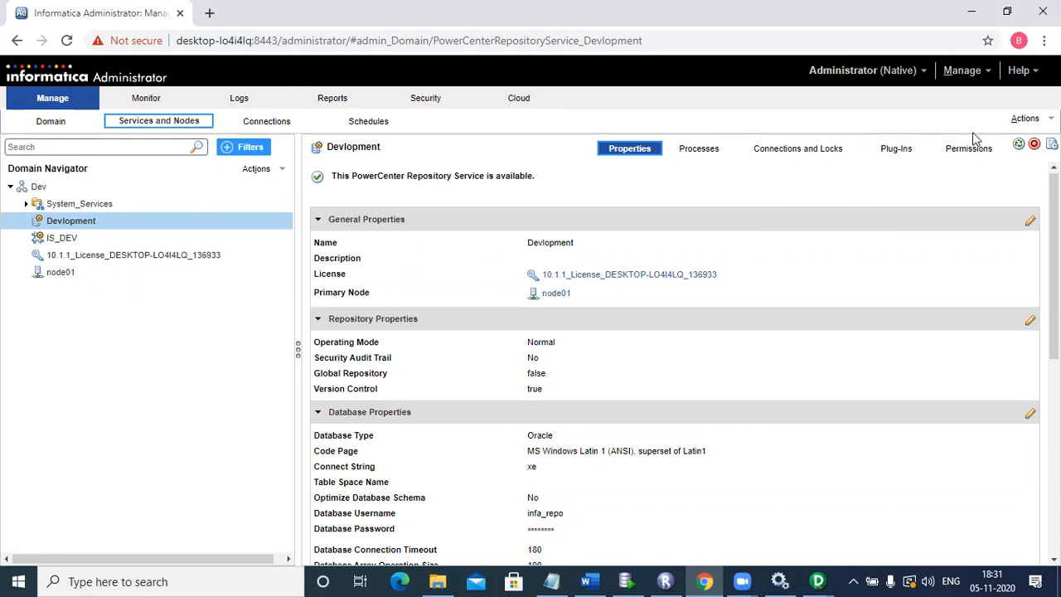
- Examine the repository content actions available for the Devlopment service and the OPB repository tables in Oracle SQL Developer
left_click(1027, 118)
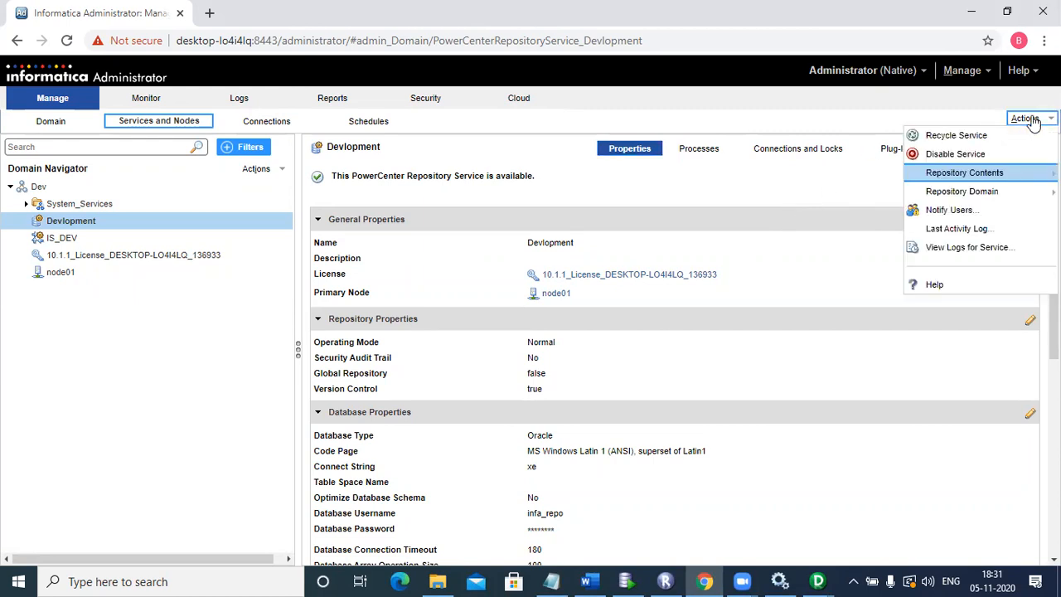
mouse_move(1026, 177)
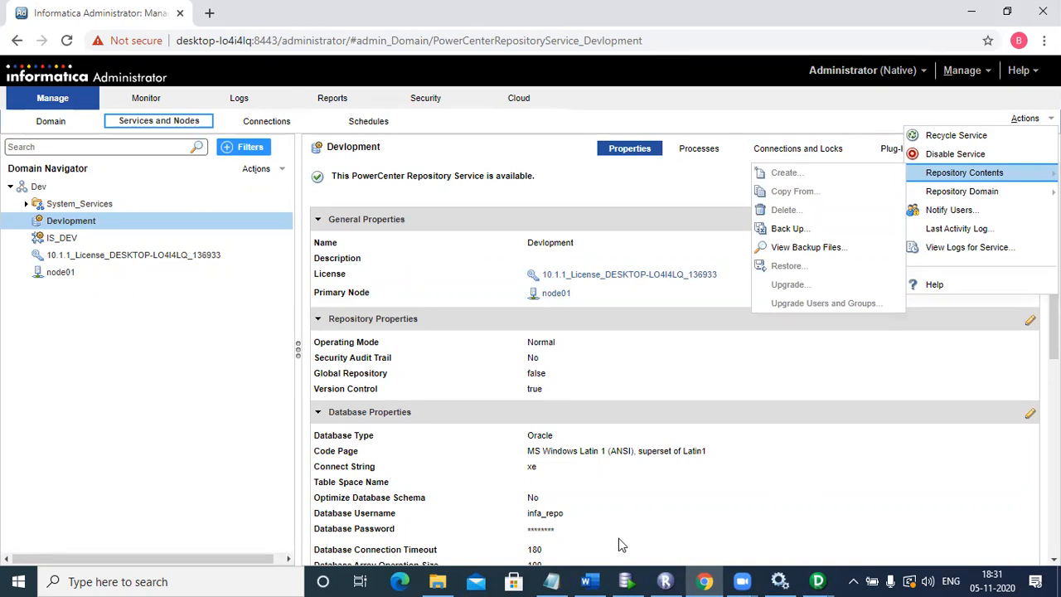
left_click(626, 581)
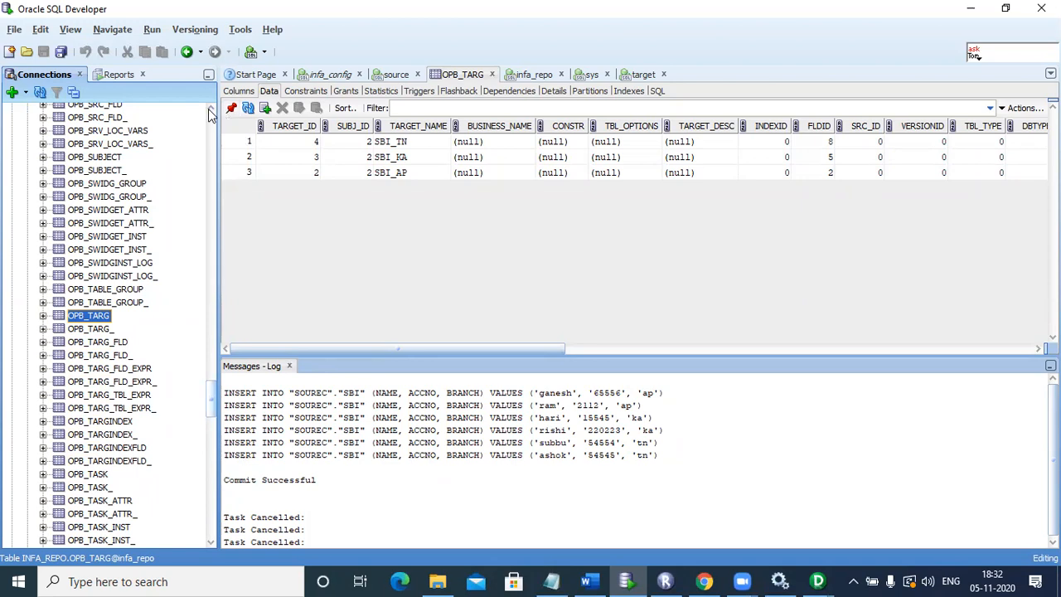
scroll(211, 114, "up", 3)
scroll(210, 114, "up", 4)
scroll(210, 114, "up", 3)
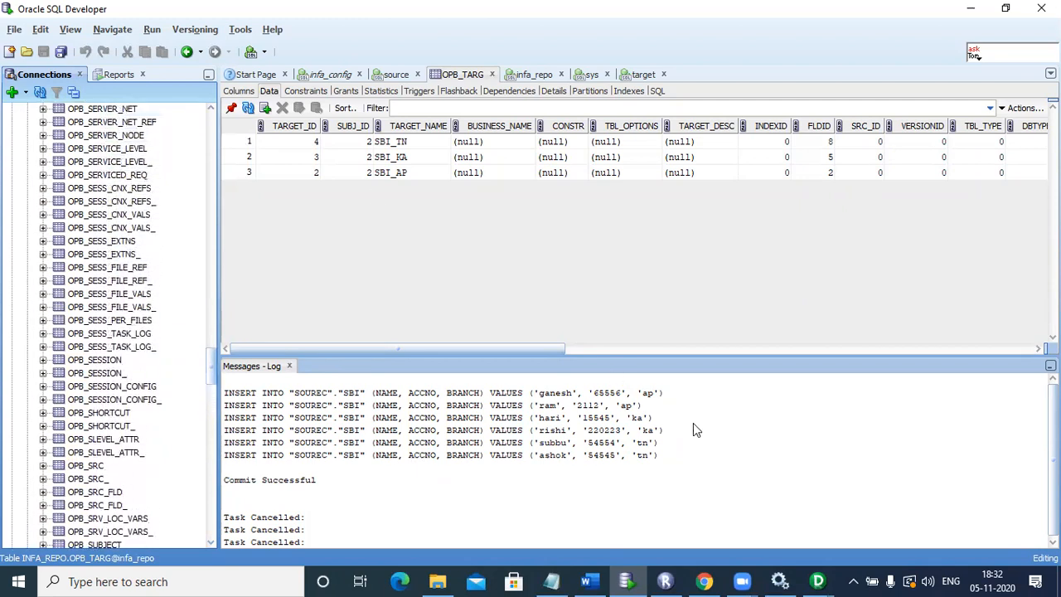
left_click(703, 581)
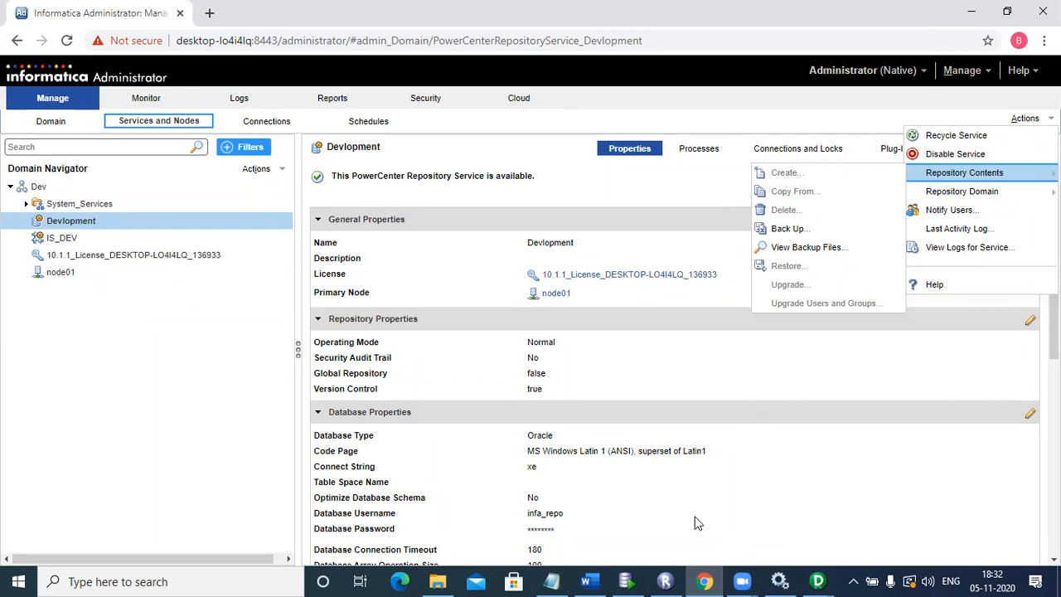
key("alt+Tab")
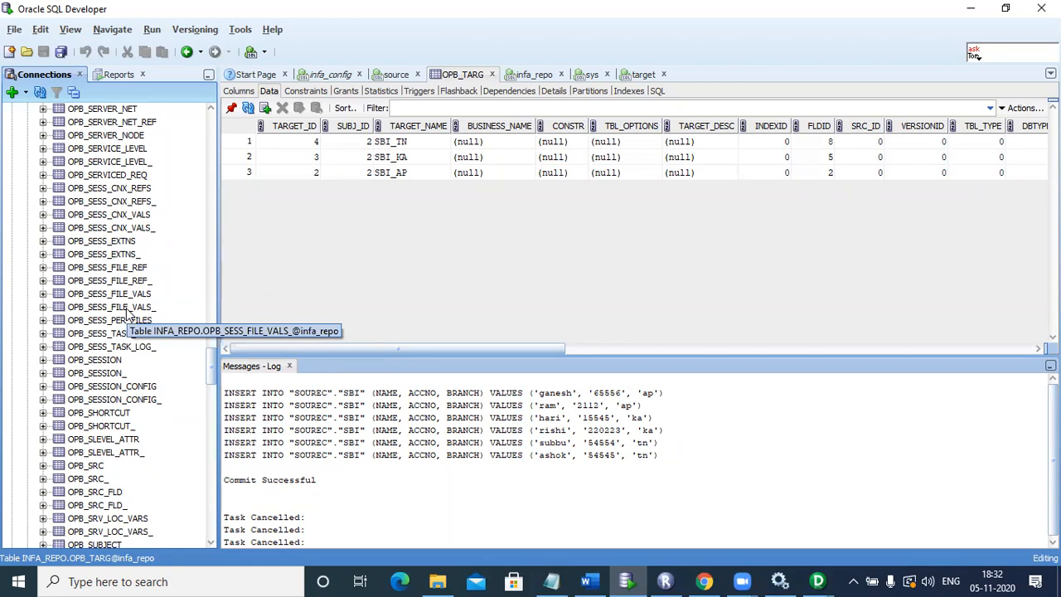
left_click(720, 578)
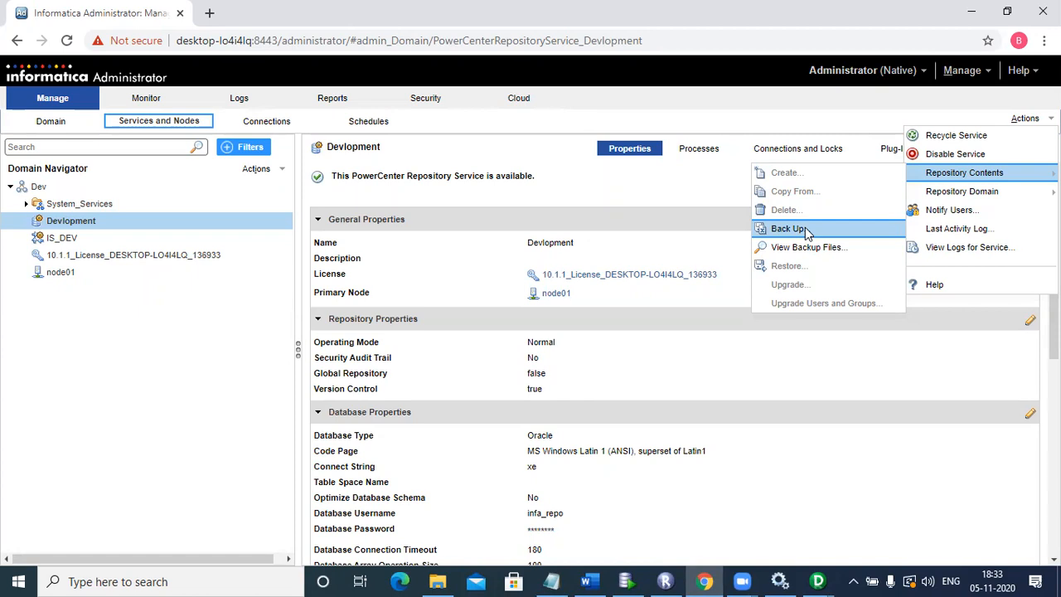
- Switch to the most recent PowerCenter Designer window, acknowledge its alert and close that Source Analyzer window
left_click(817, 580)
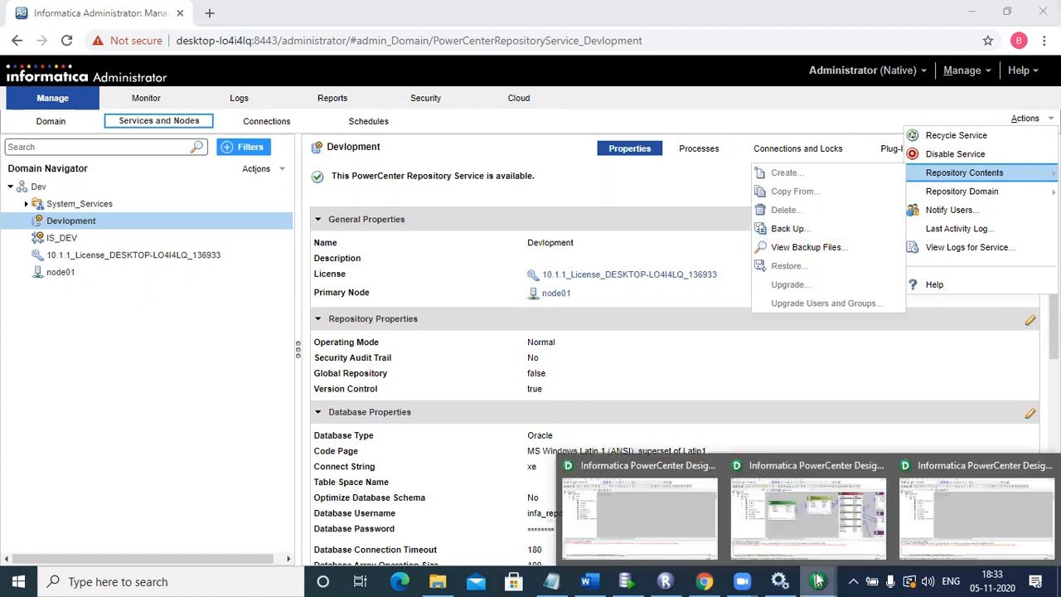
left_click(964, 533)
left_click(647, 339)
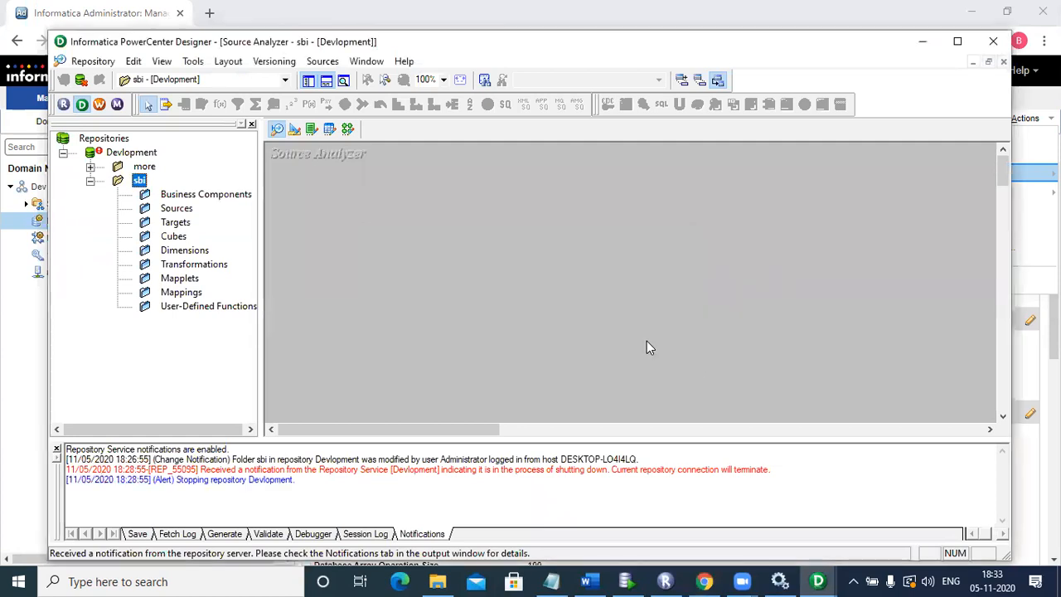
left_click(992, 41)
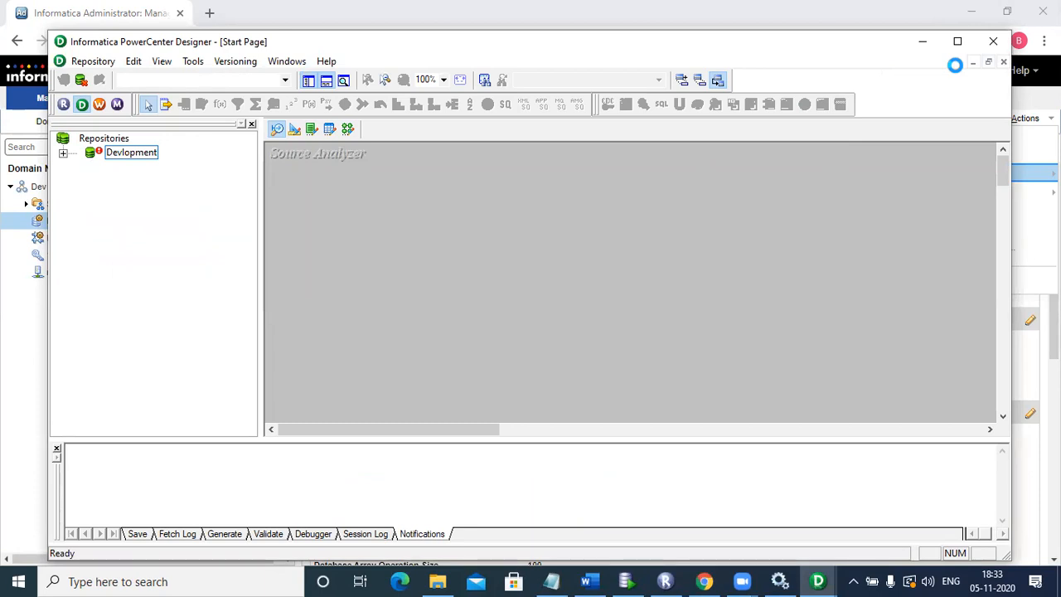
left_click(992, 41)
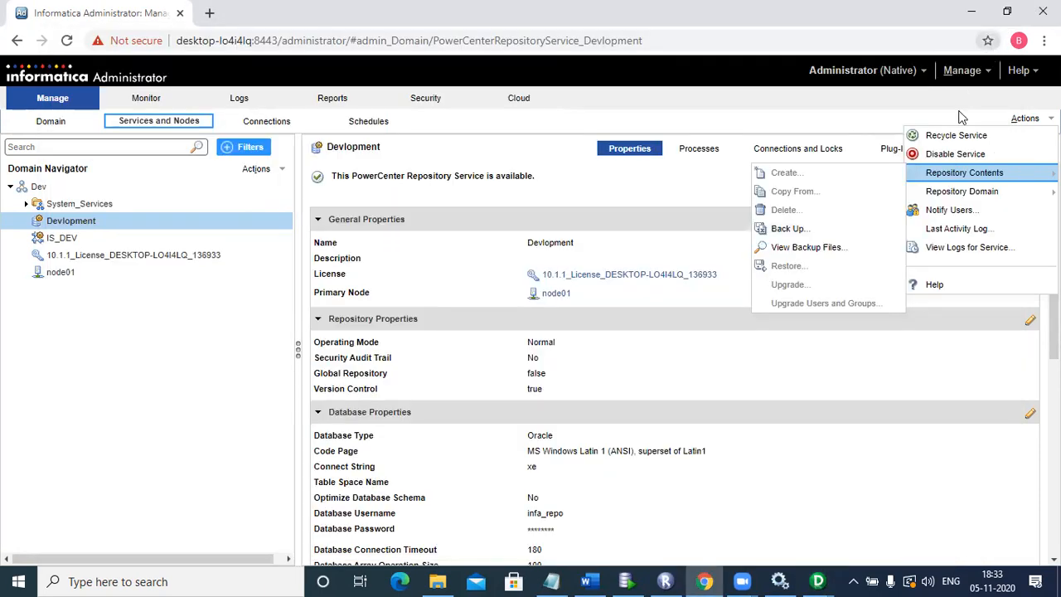
- Close the PowerCenter Designer window with the location_sbi mapping, dismissing its alert, expression editor and router transformation dialog
left_click(818, 581)
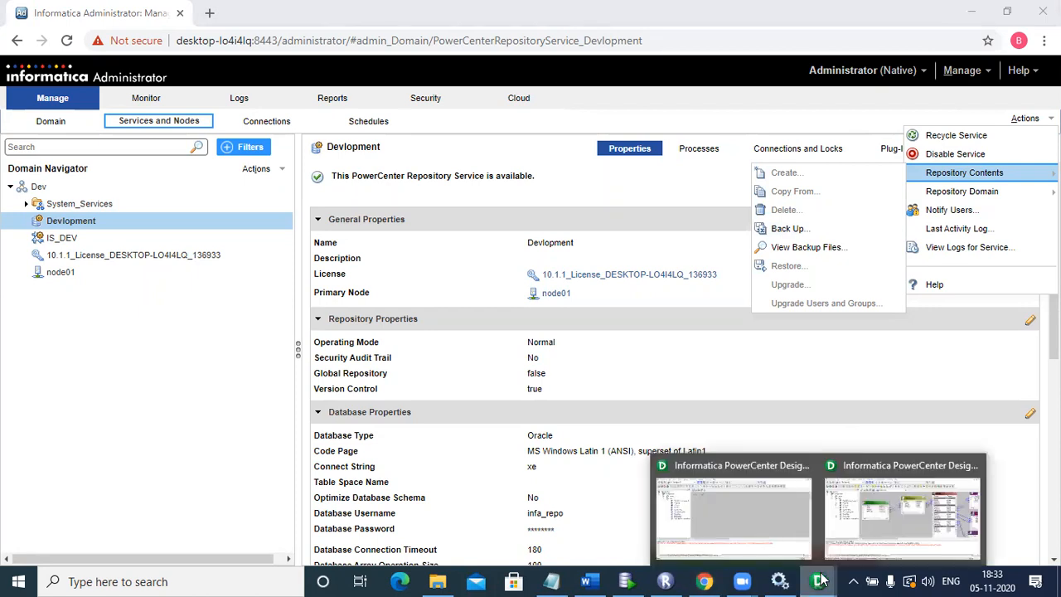
left_click(974, 463)
left_click(653, 323)
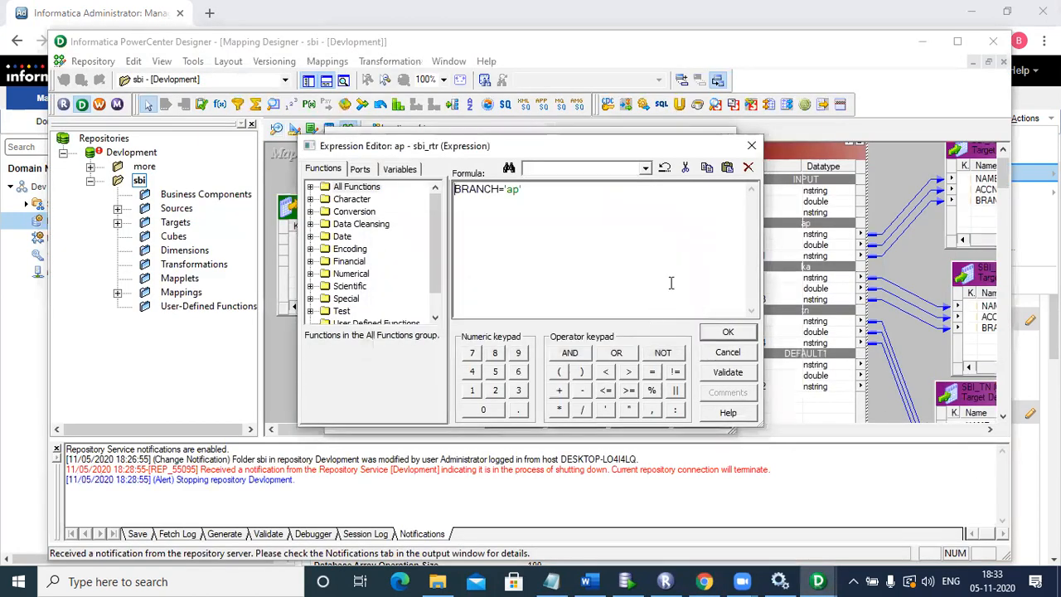
left_click(751, 145)
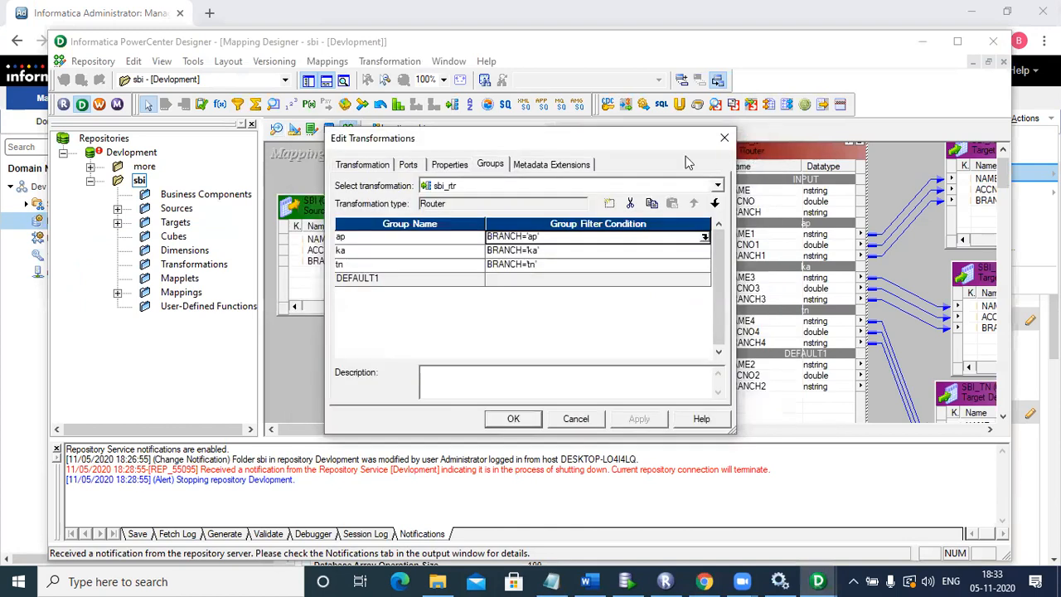
left_click(724, 138)
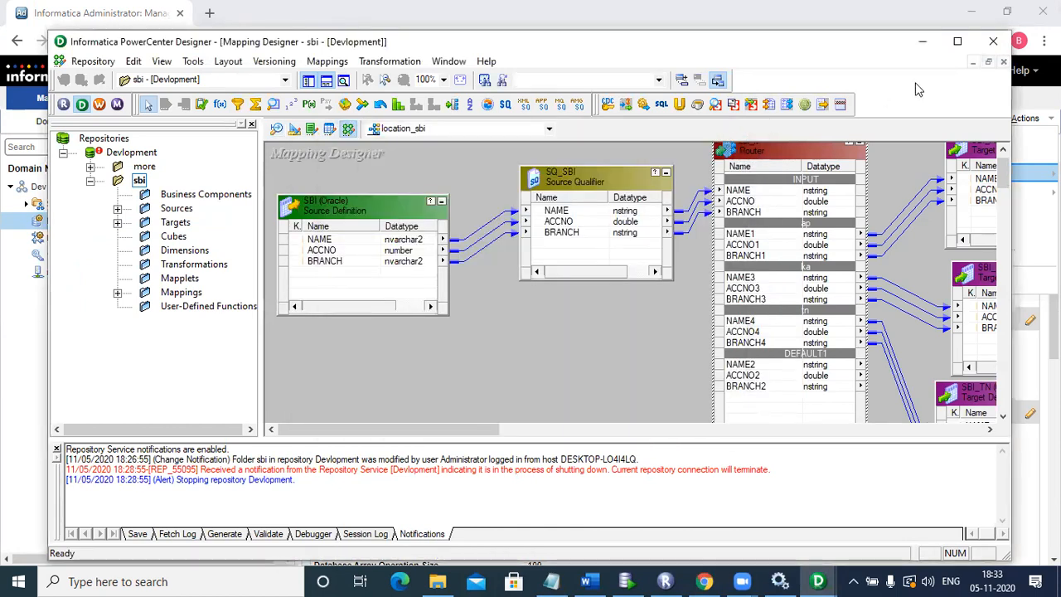
left_click(993, 43)
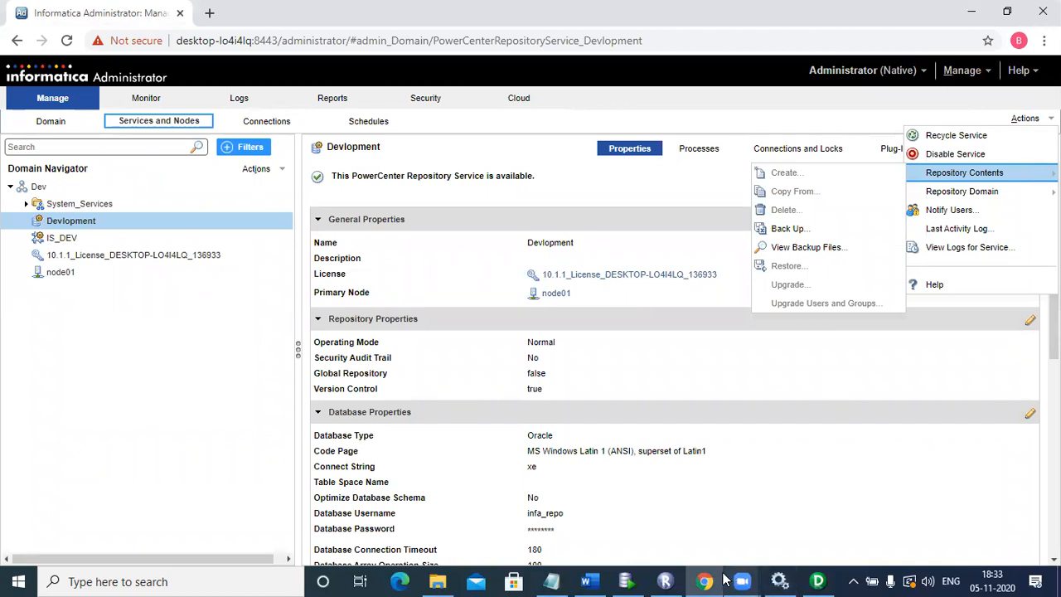
- Acknowledge the alert in PowerCenter Repository Manager, close it and return to Informatica Administrator in Chrome
left_click(673, 580)
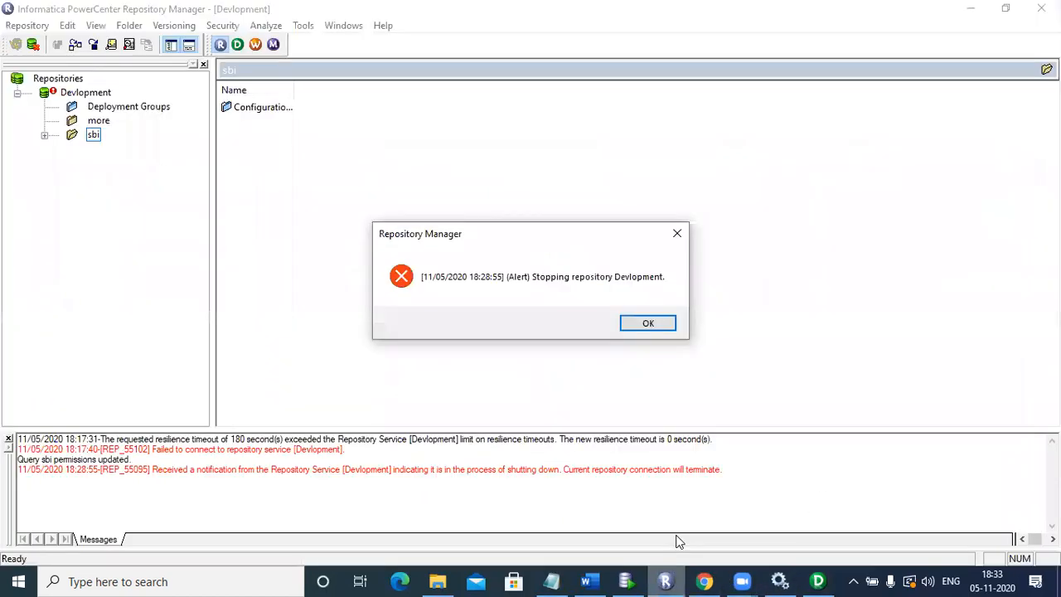
key("Return")
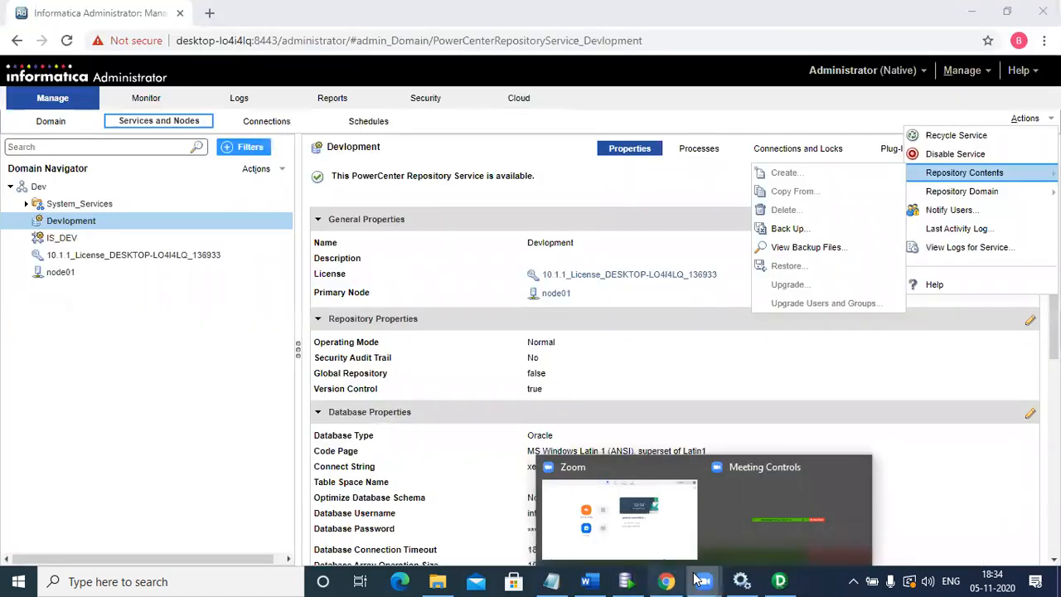
left_click(665, 577)
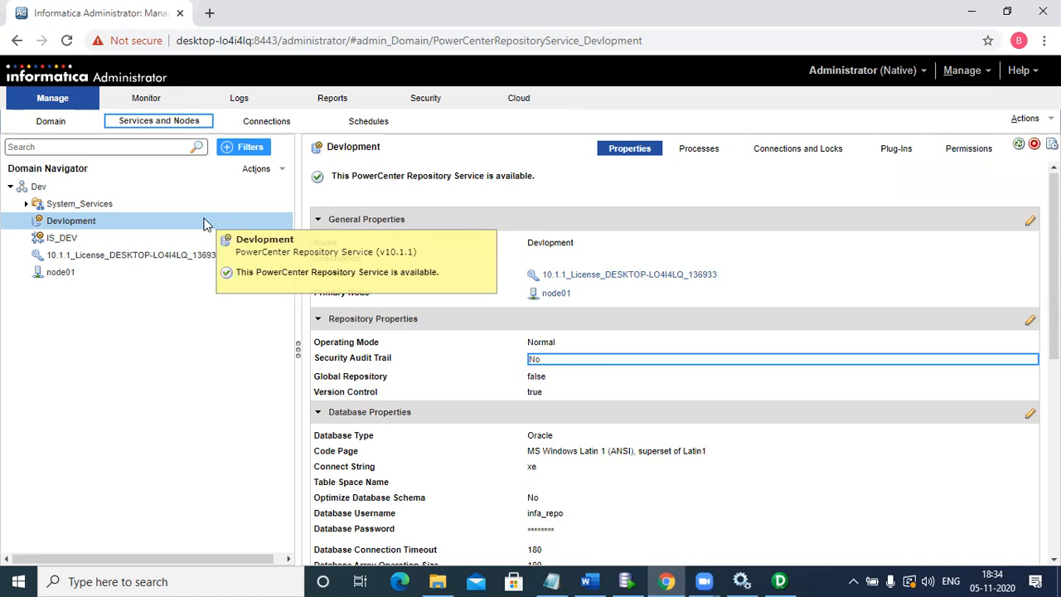
- Start a repository contents backup for the Devlopment service and enter the username Administrator and the account password
left_click(206, 224)
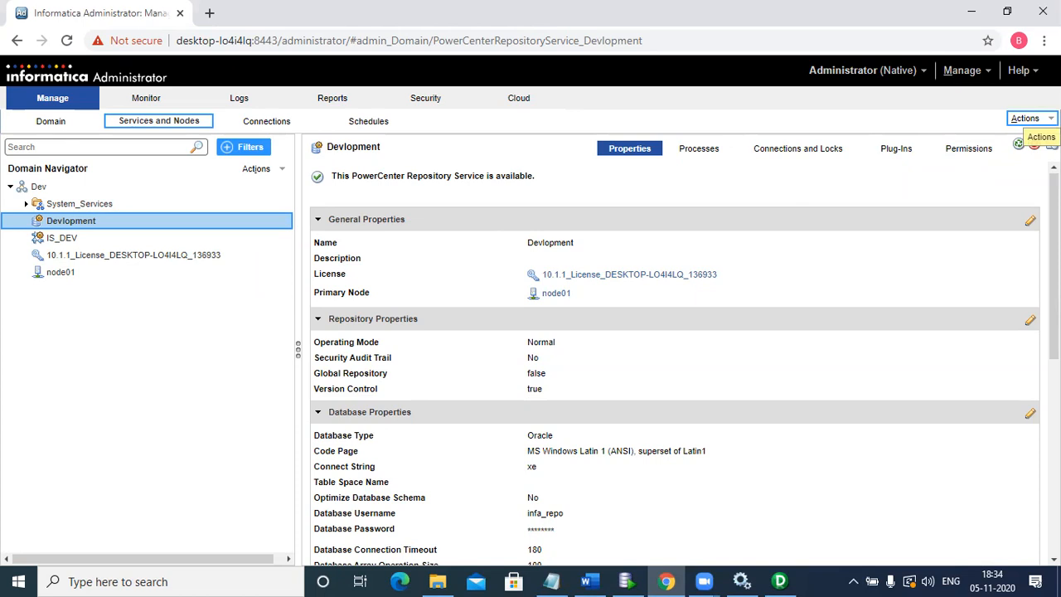
left_click(1025, 119)
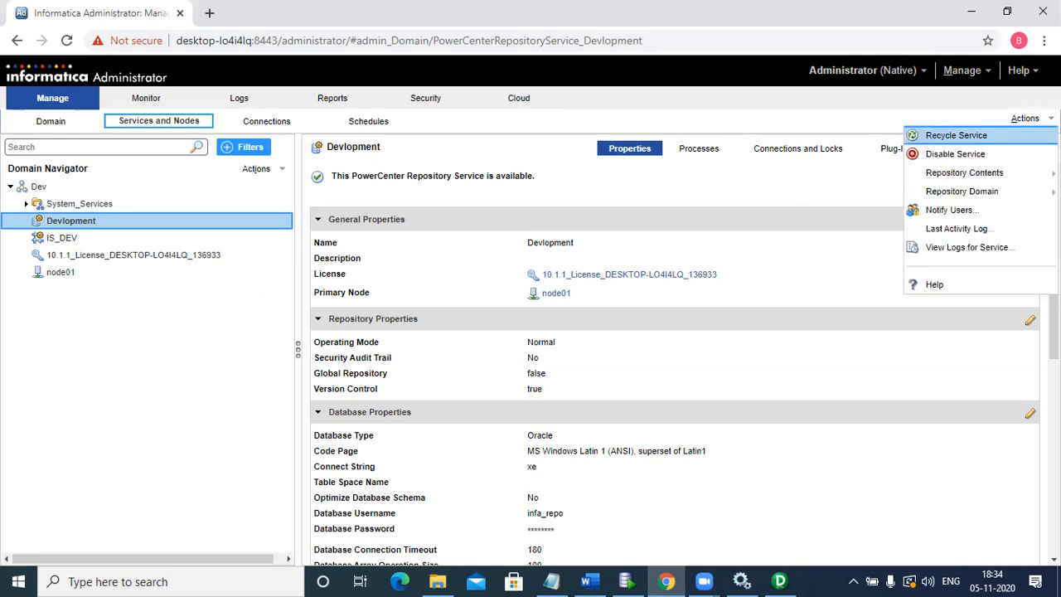
mouse_move(963, 173)
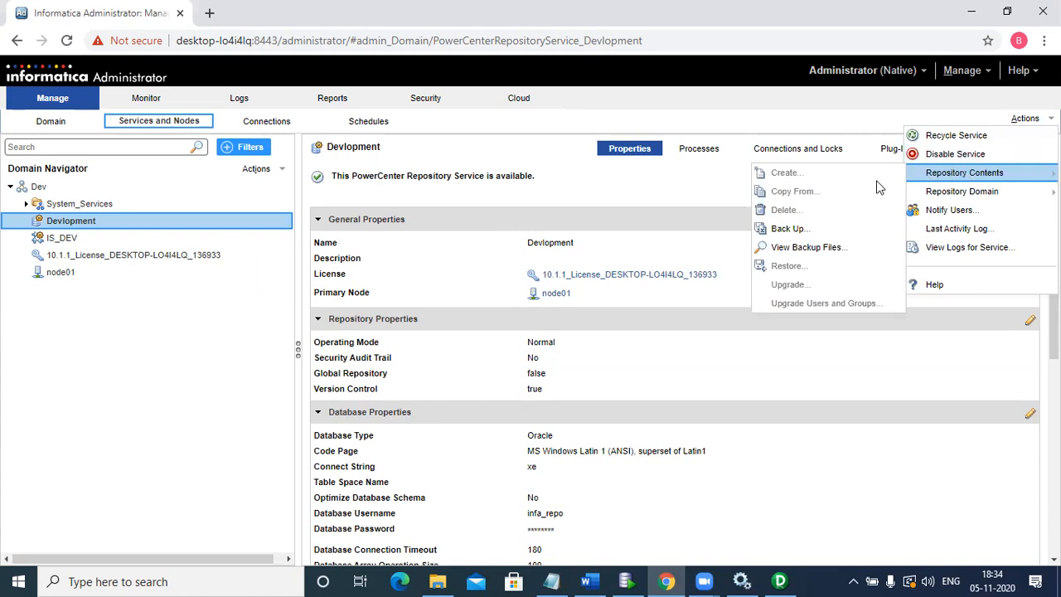
left_click(798, 231)
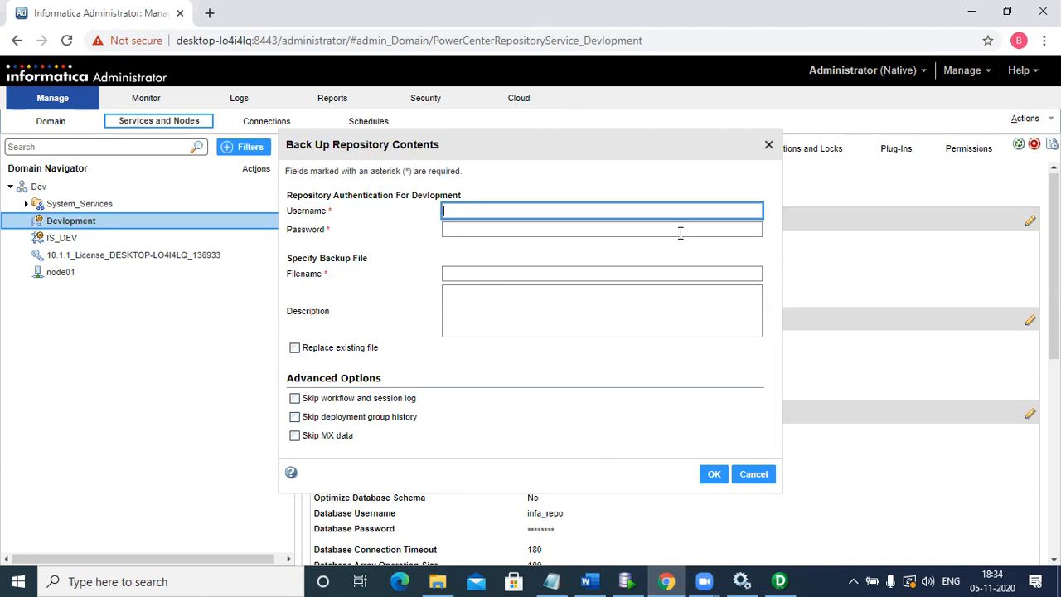
type("Administrator")
left_click(679, 233)
type("admin")
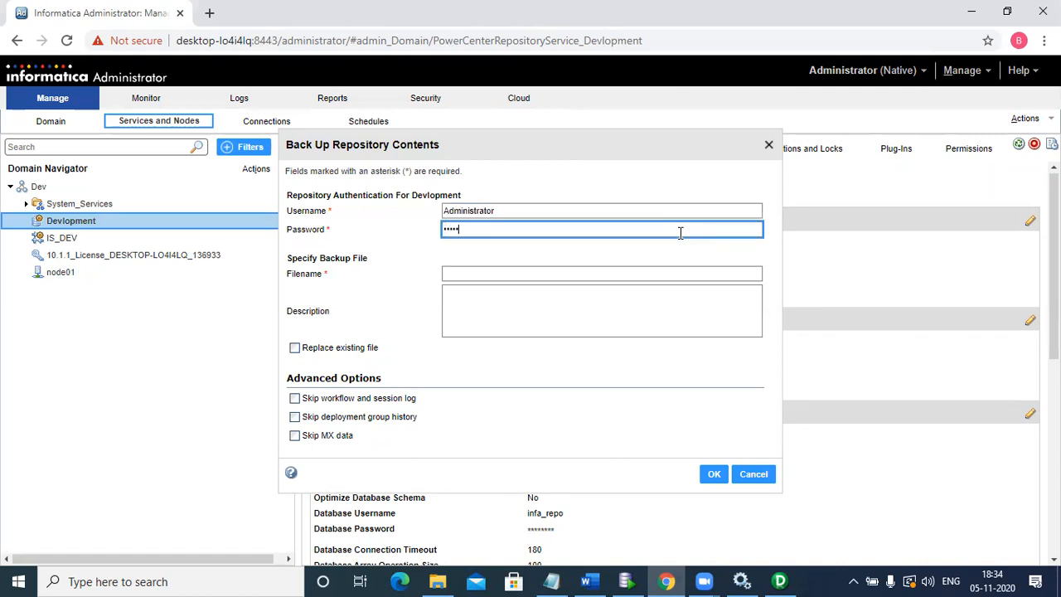
- Name the backup file nandu, skip workflow and session log, deployment group history and MX data, and run the backup
left_click(594, 276)
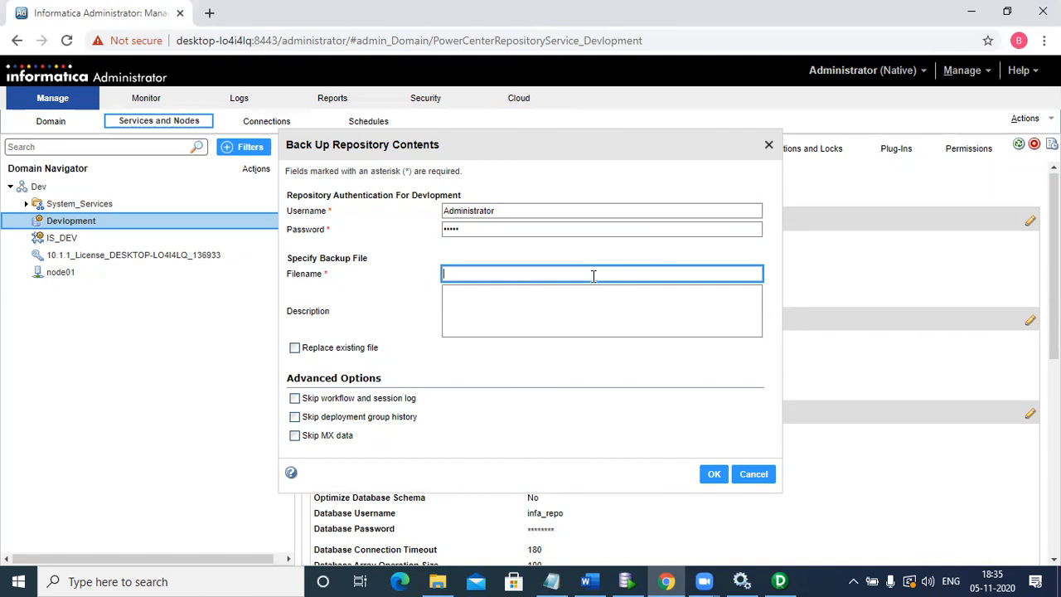
type("nandu")
left_click(294, 399)
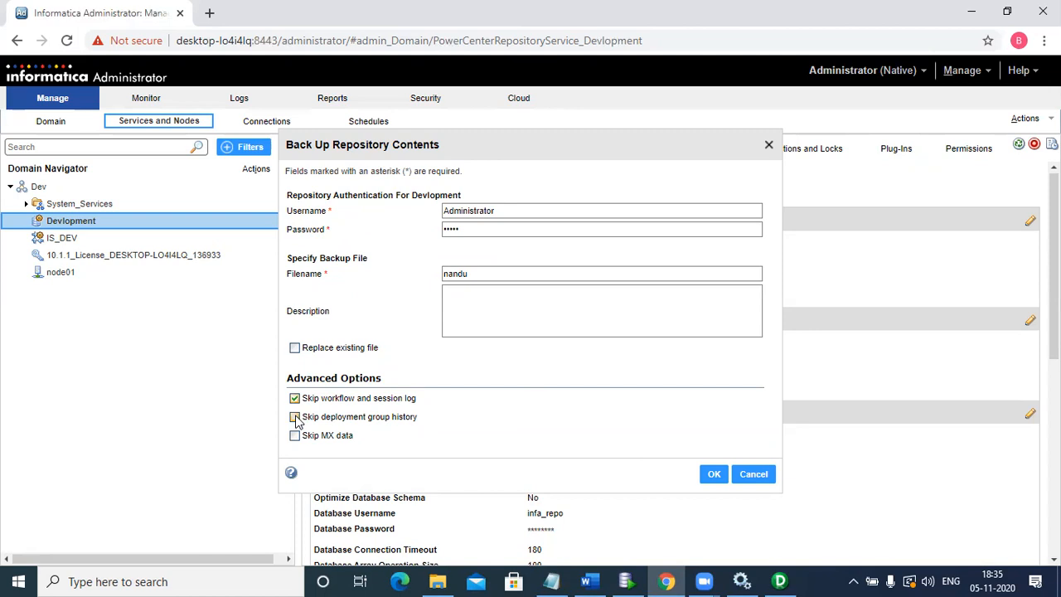
left_click(295, 417)
left_click(295, 435)
left_click(710, 473)
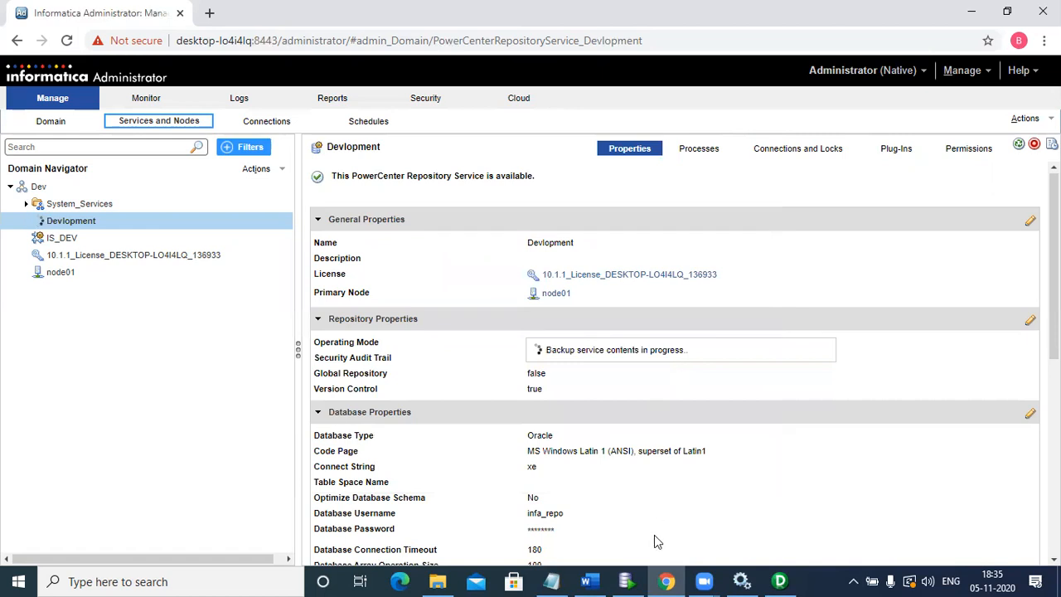
- Look over the OPB tables in Oracle SQL Developer, then acknowledge the alert in the remaining PowerCenter Designer window and close it
key("alt+Tab")
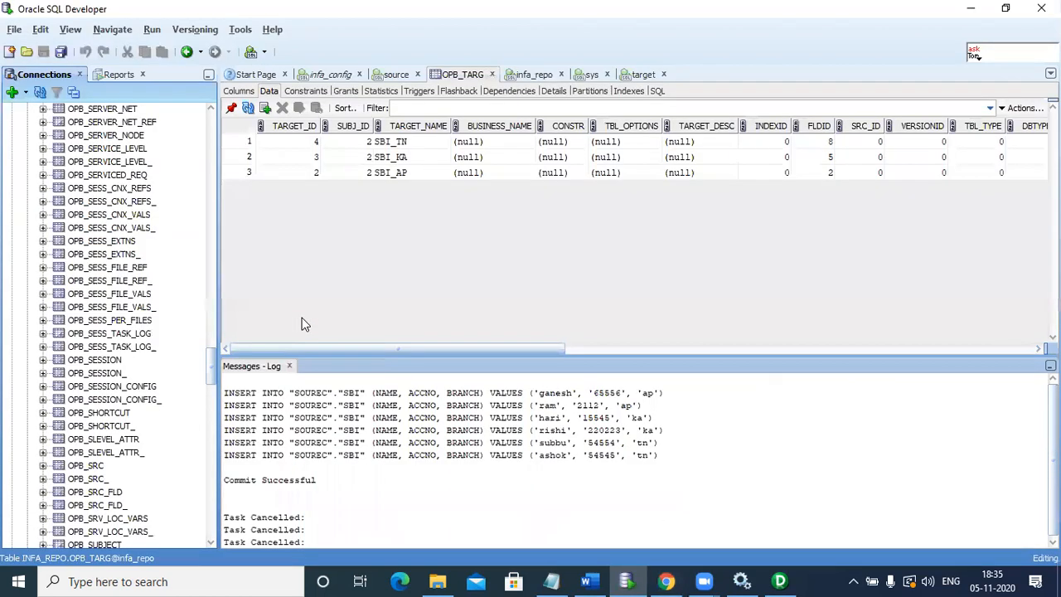
scroll(213, 134, "up", 10)
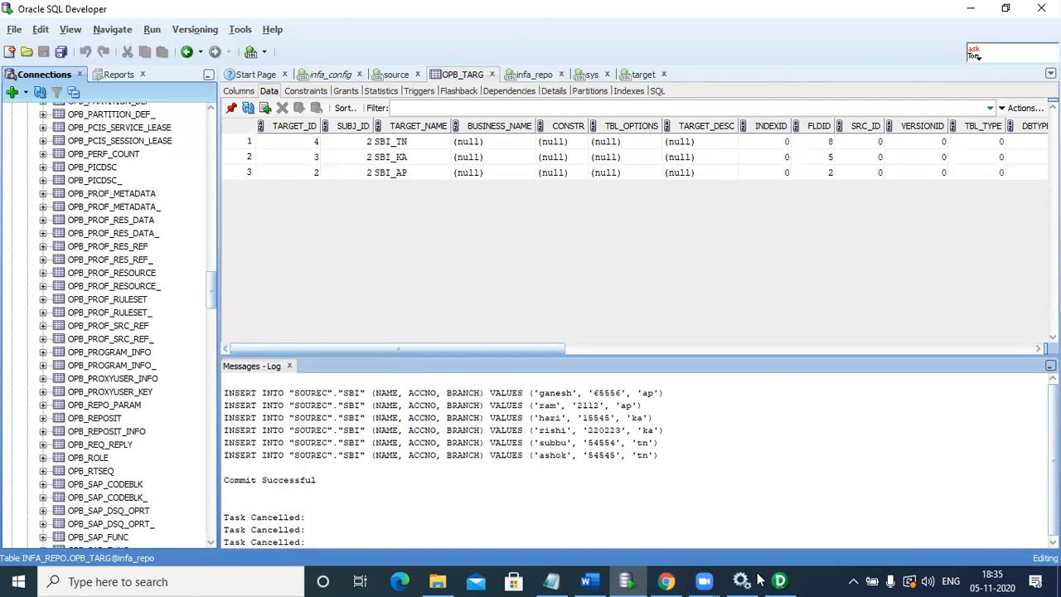
mouse_move(783, 580)
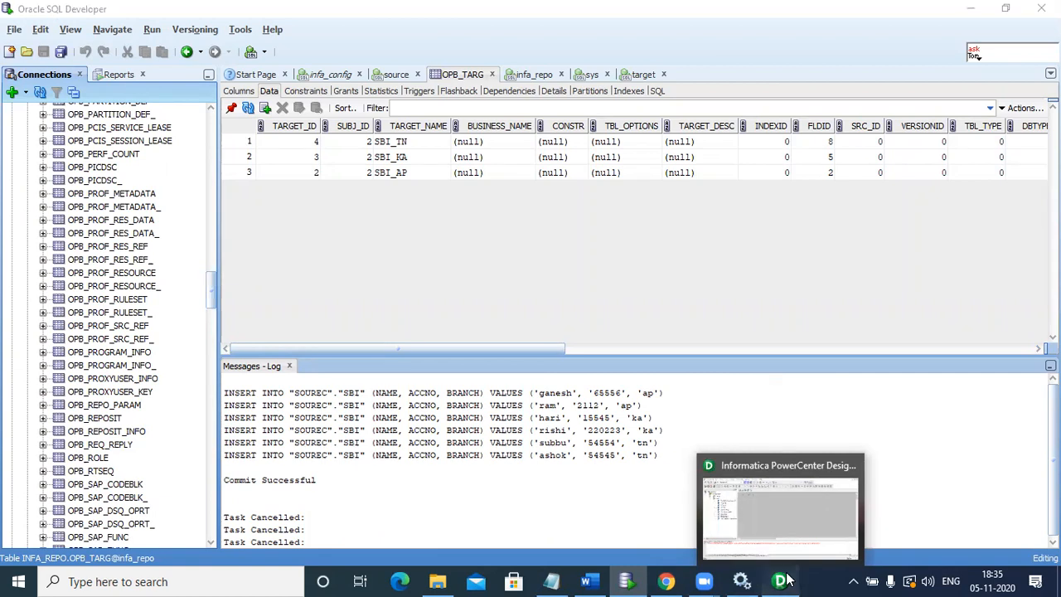
left_click(784, 580)
left_click(647, 338)
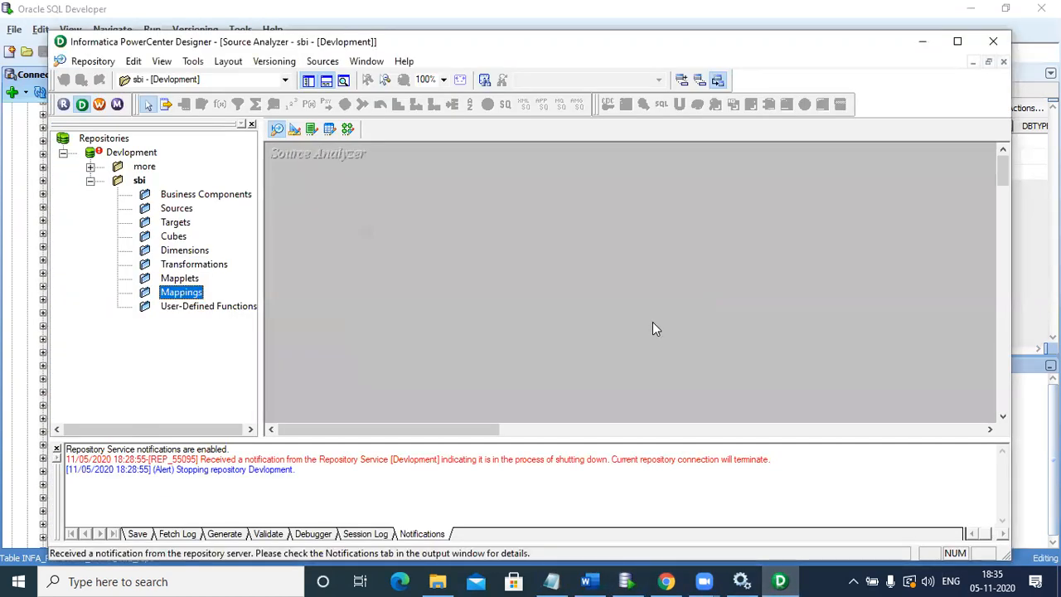
left_click(994, 46)
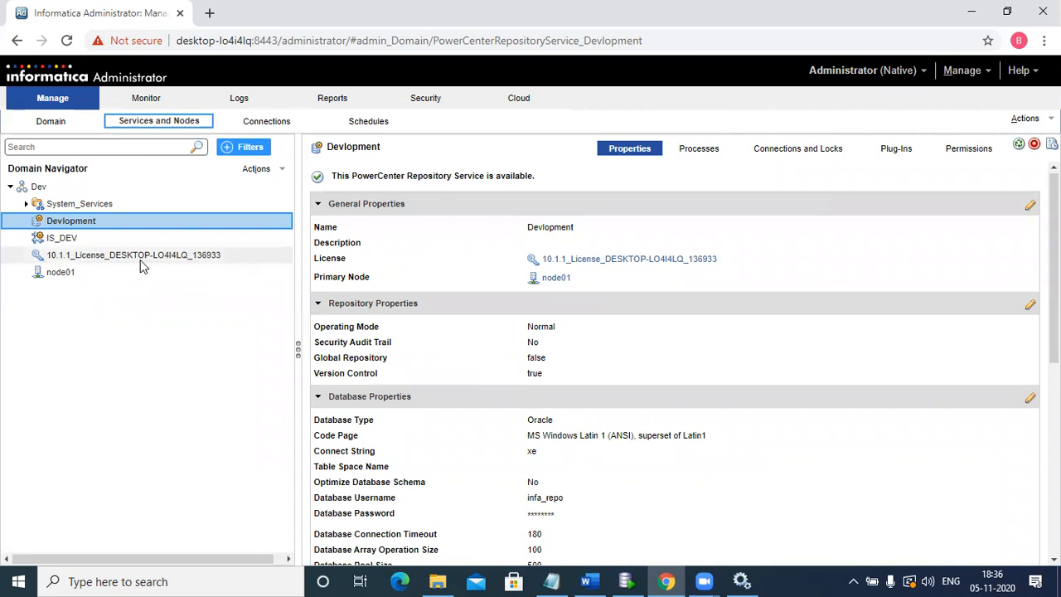
- Copy node01's backup directory path, open that folder in File Explorer and select the nandu.rep backup file
left_click(105, 278)
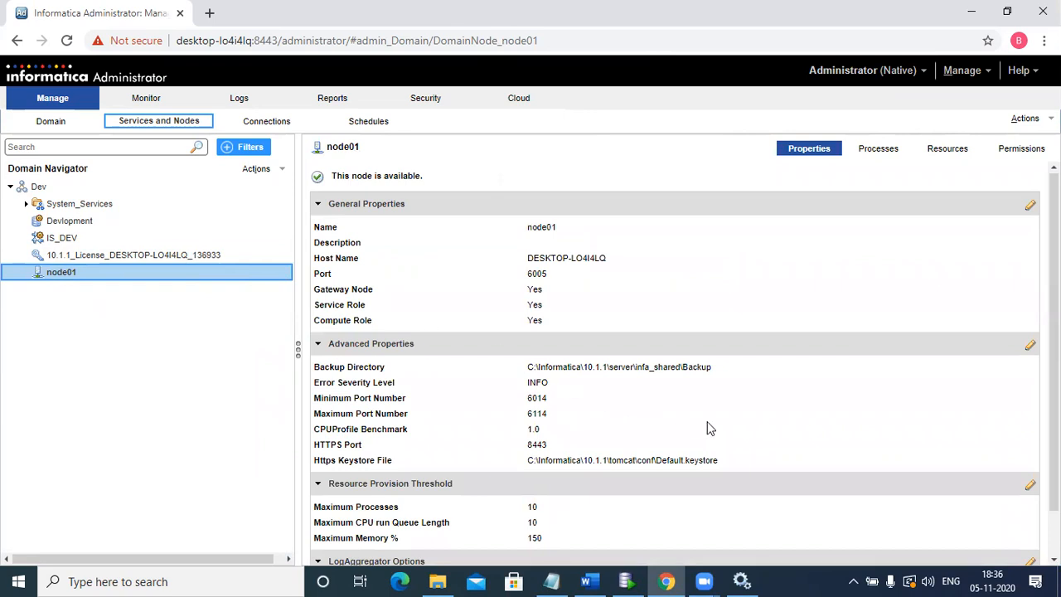
mouse_move(345, 371)
left_click_drag(528, 368, 712, 376)
key("ctrl+c")
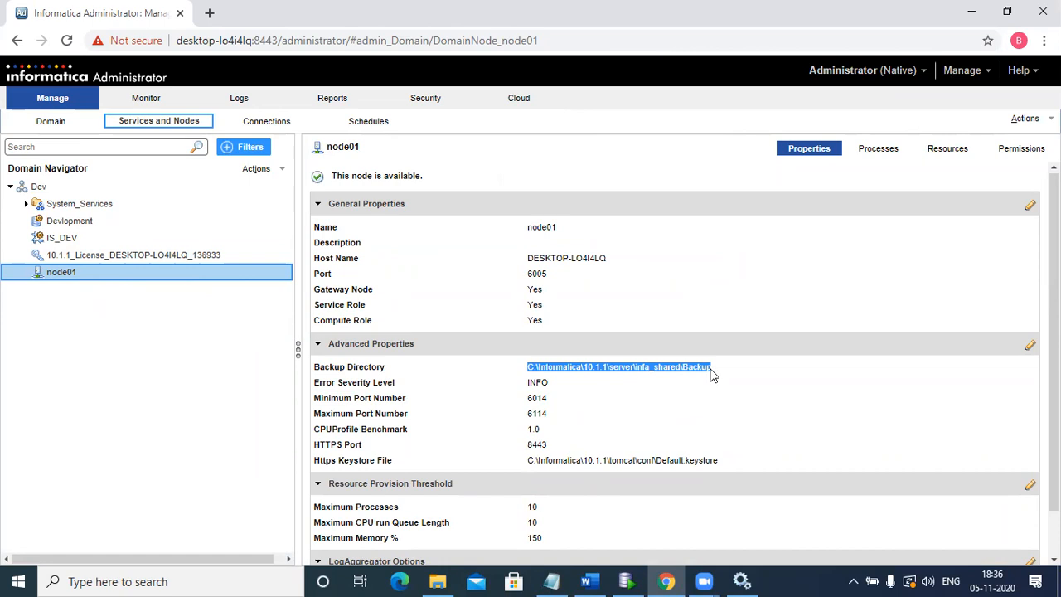
left_click(437, 581)
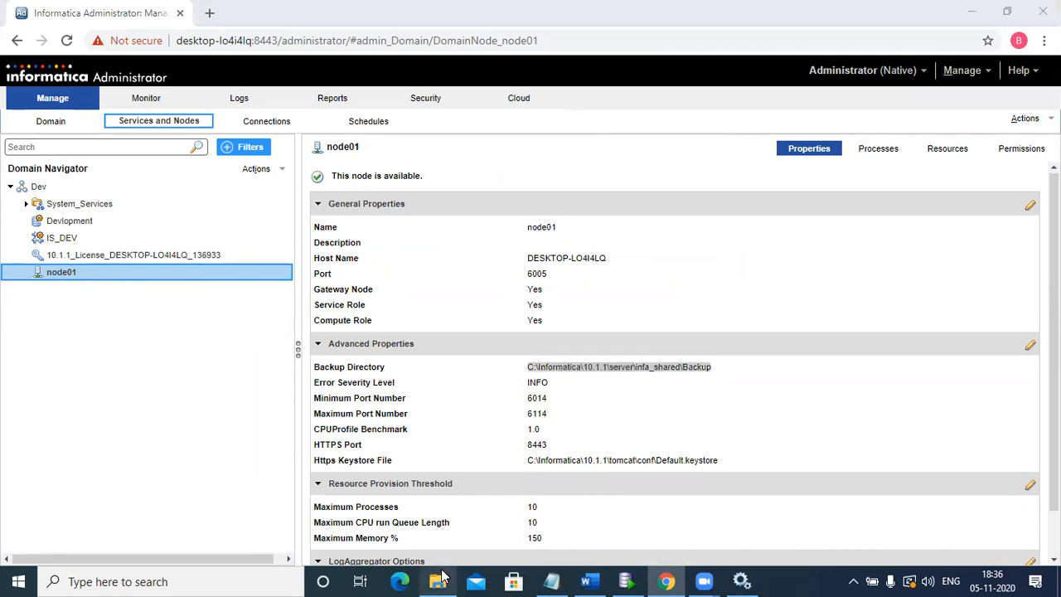
left_click(411, 49)
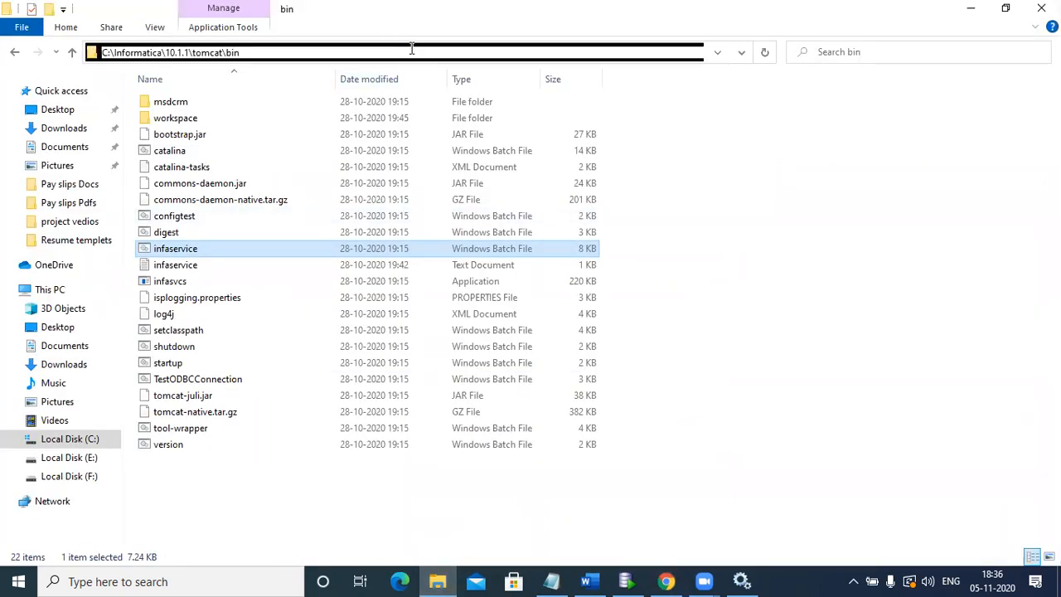
key("ctrl+v")
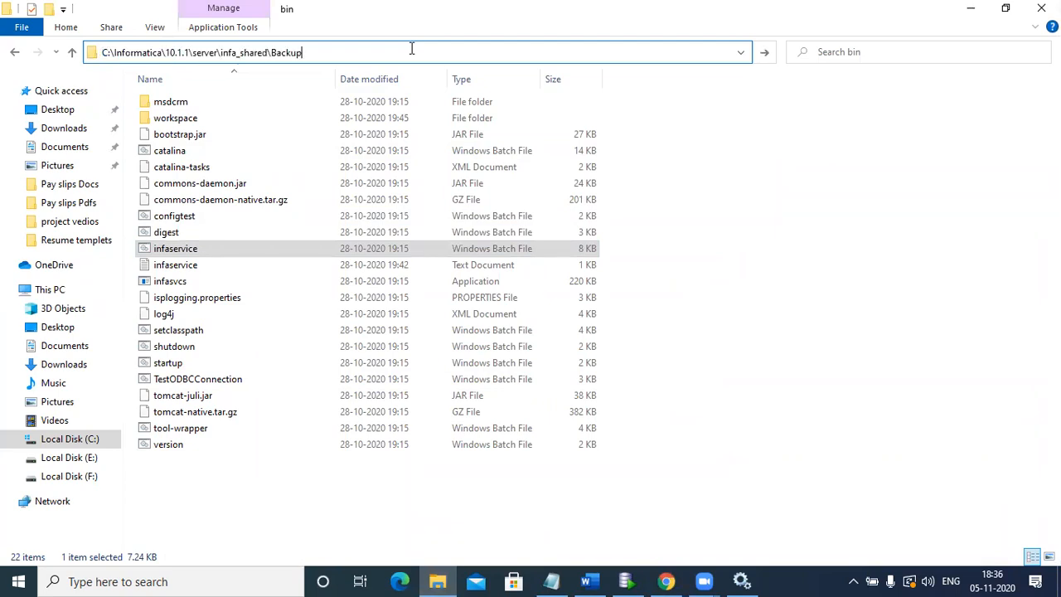
key("Return")
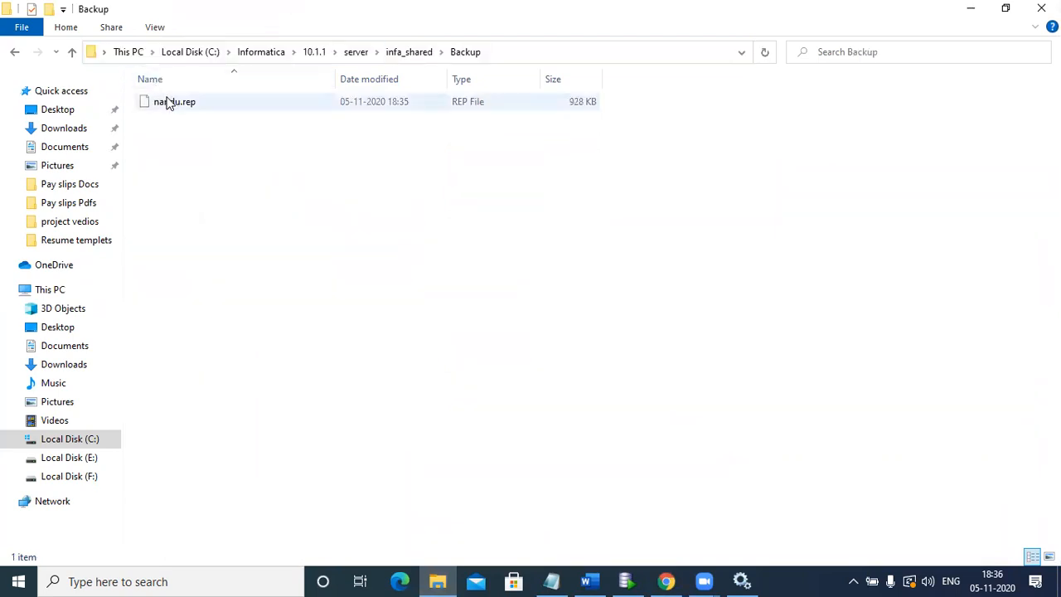
left_click(168, 101)
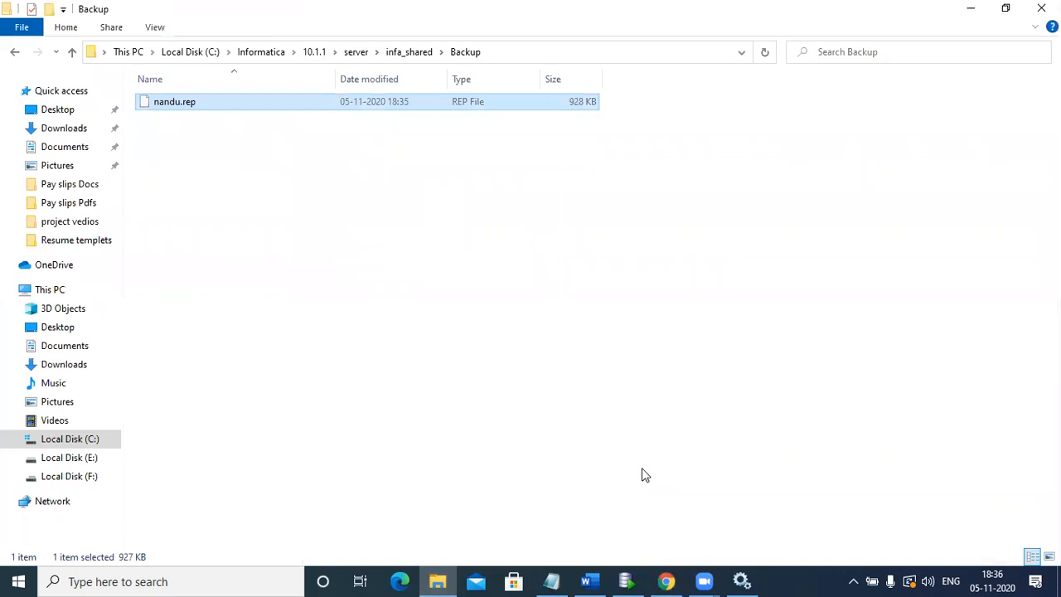
- Back in Informatica Administrator in Chrome, set the Devlopment repository's operating mode to Exclusive and confirm restarting the service
left_click(666, 581)
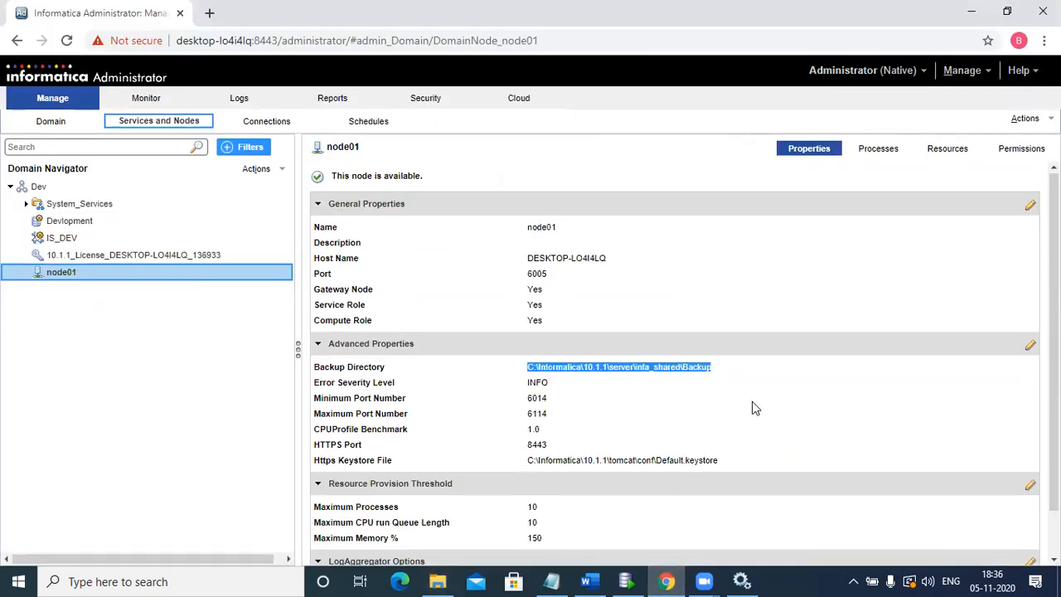
left_click(121, 220)
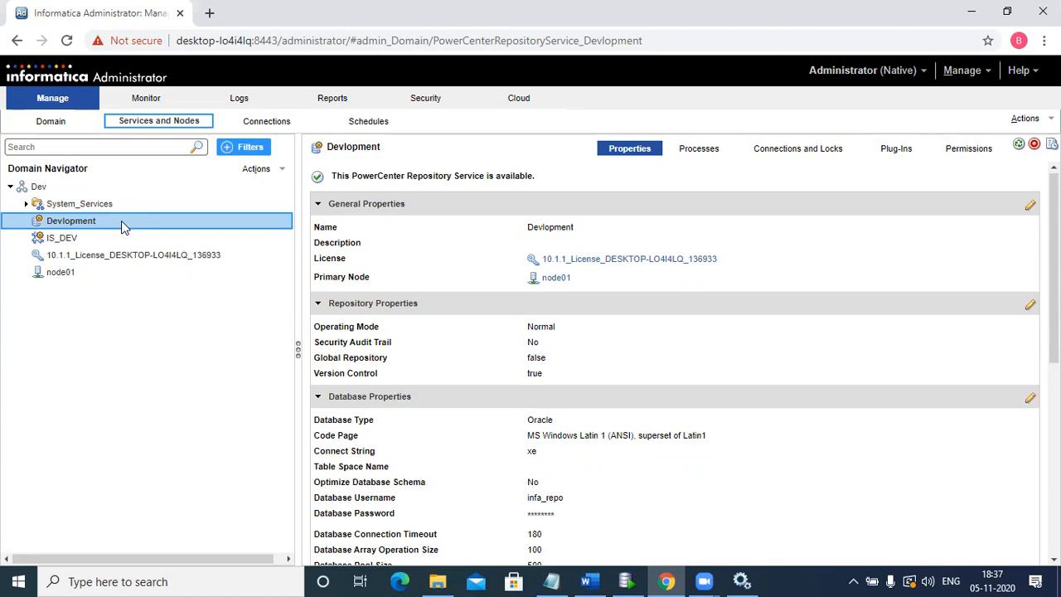
left_click(1023, 124)
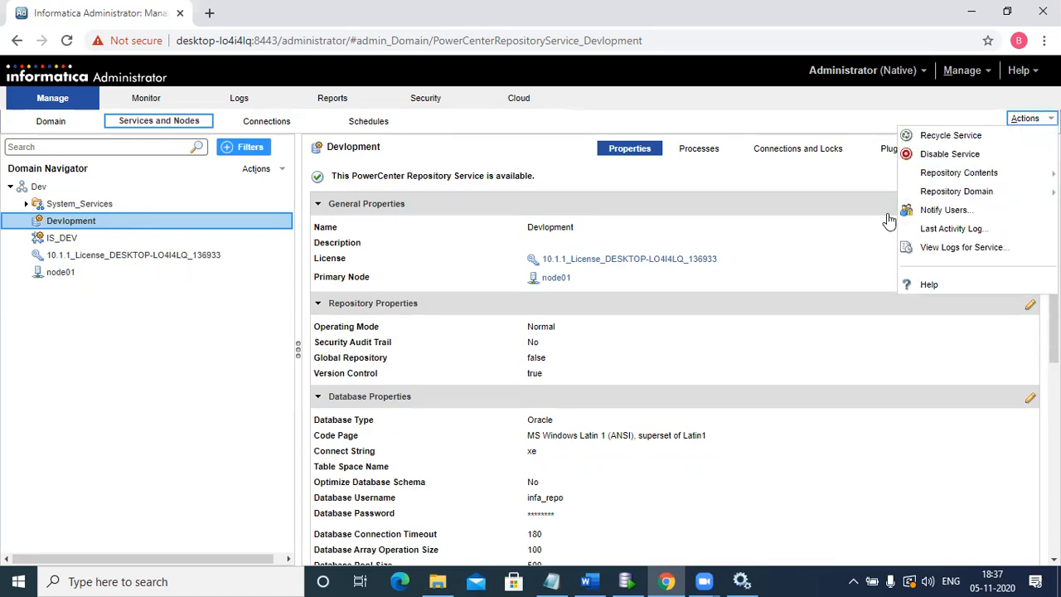
left_click(761, 347)
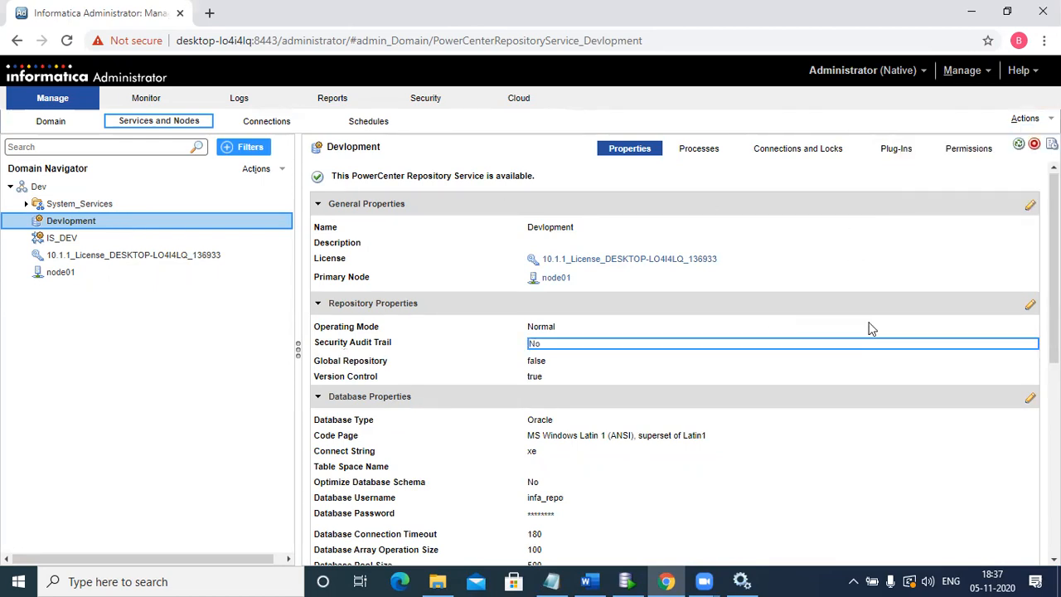
left_click(1029, 306)
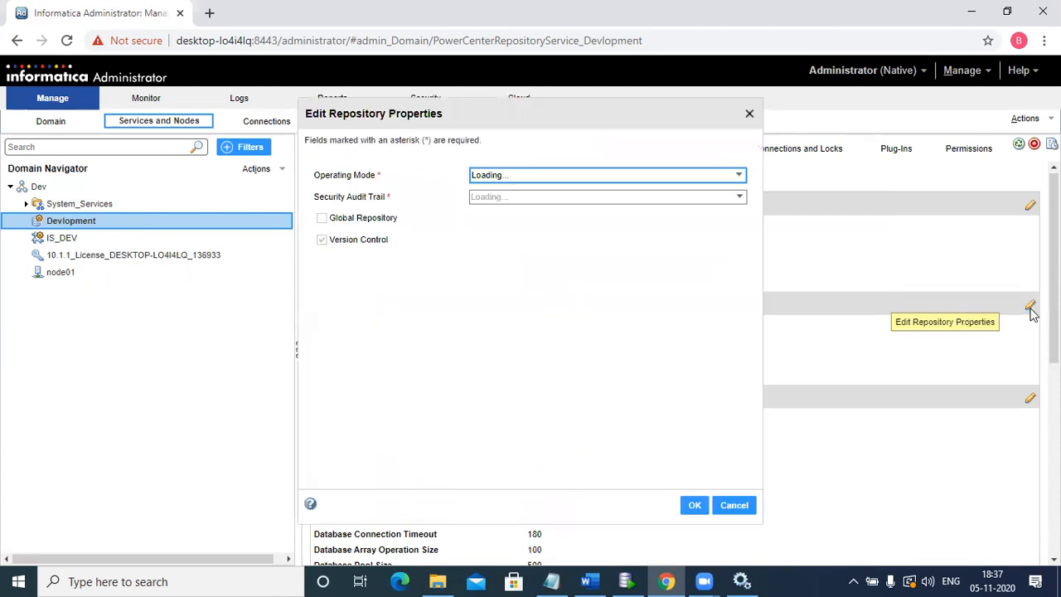
left_click(711, 177)
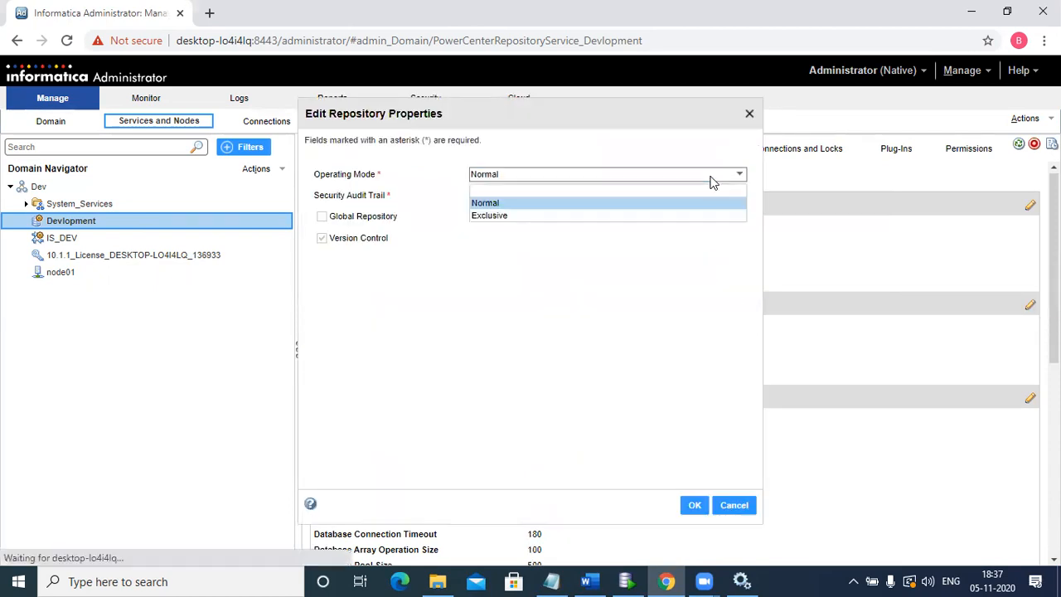
left_click(663, 215)
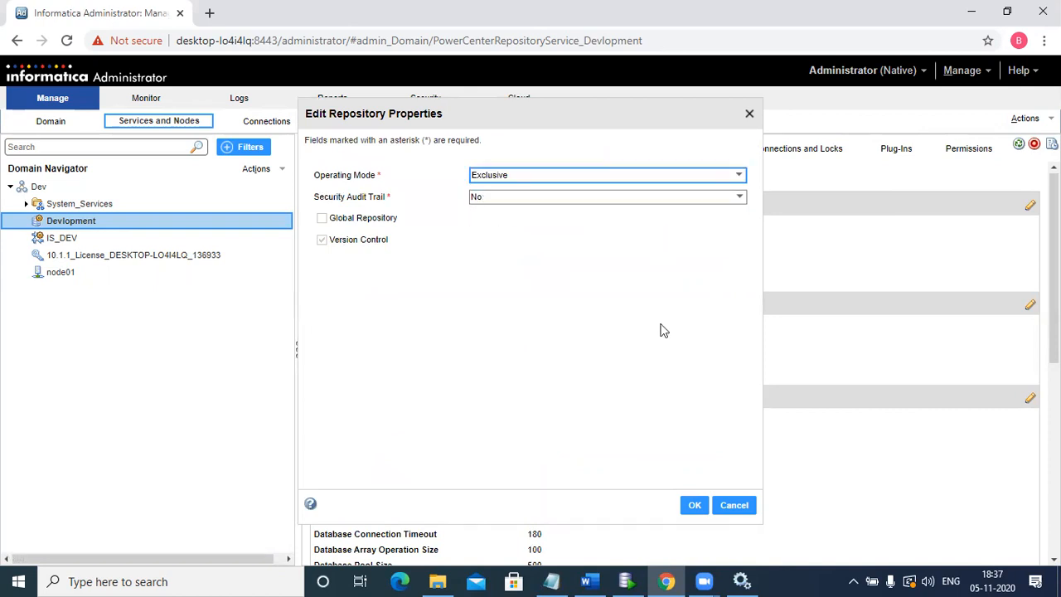
left_click(691, 507)
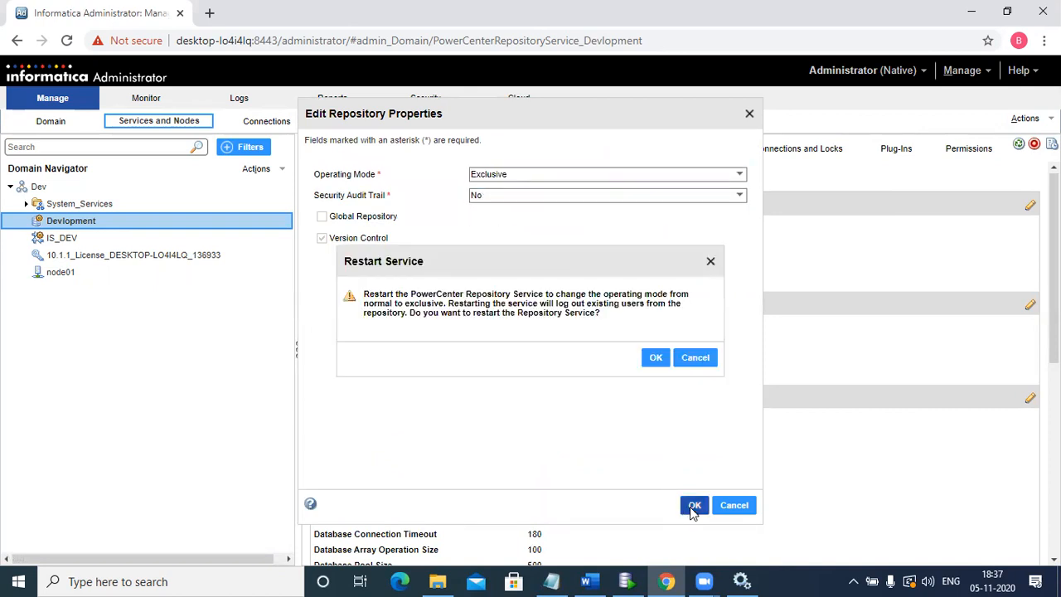
left_click(656, 359)
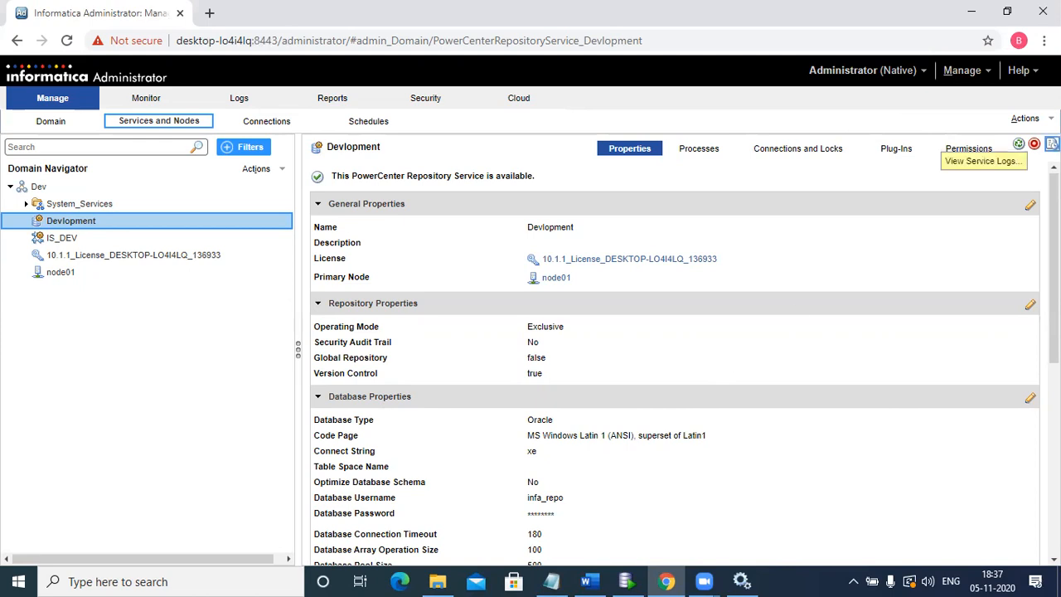
- Delete the Devlopment service's repository contents, authenticating with the username Administrator and the account password
left_click(1025, 118)
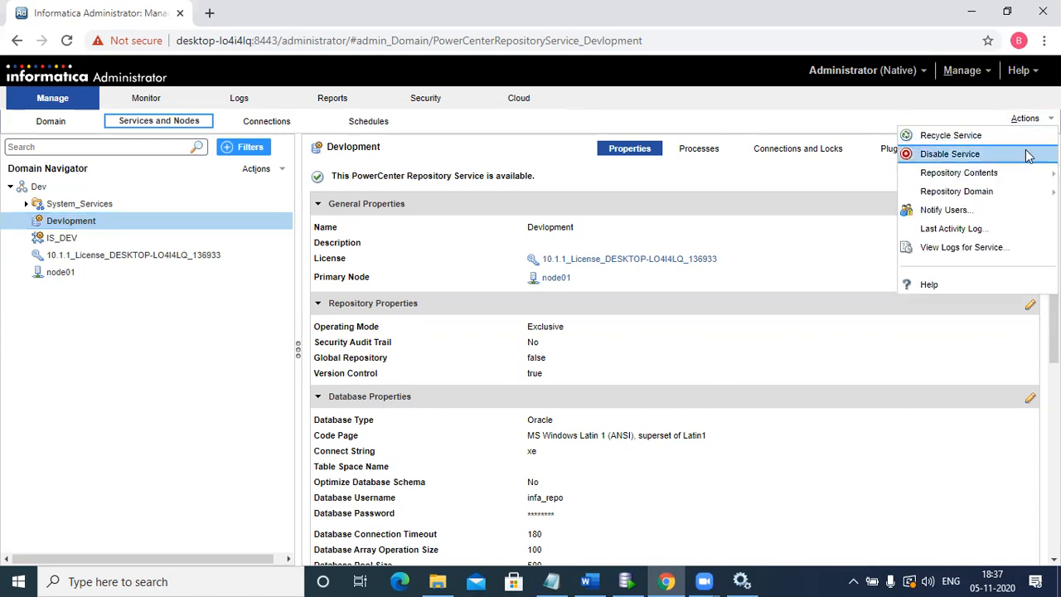
mouse_move(987, 179)
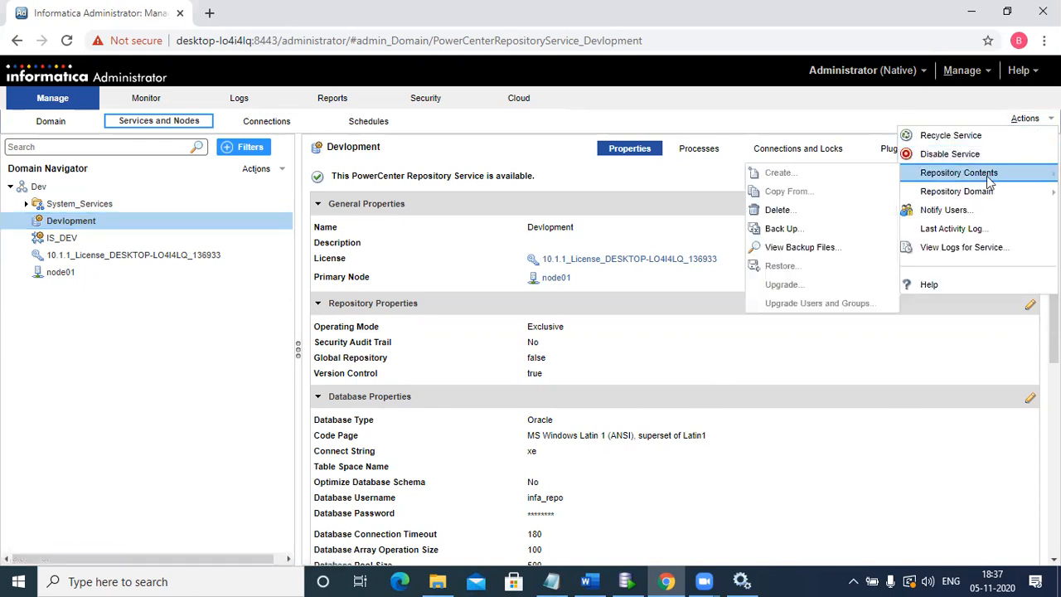
left_click(779, 210)
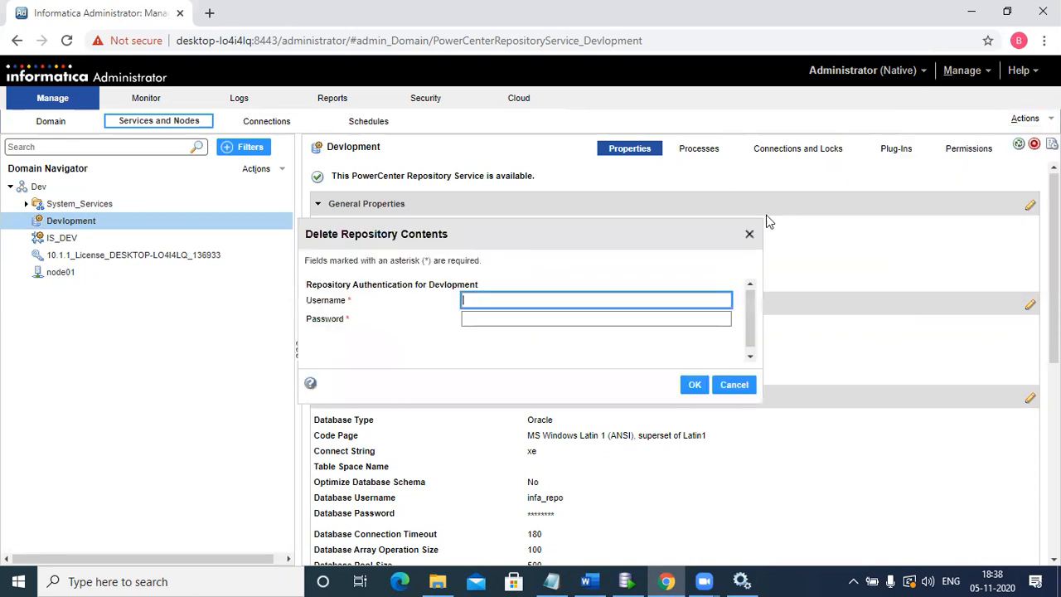
type("Administrator")
key("ctrl+a")
left_click(531, 319)
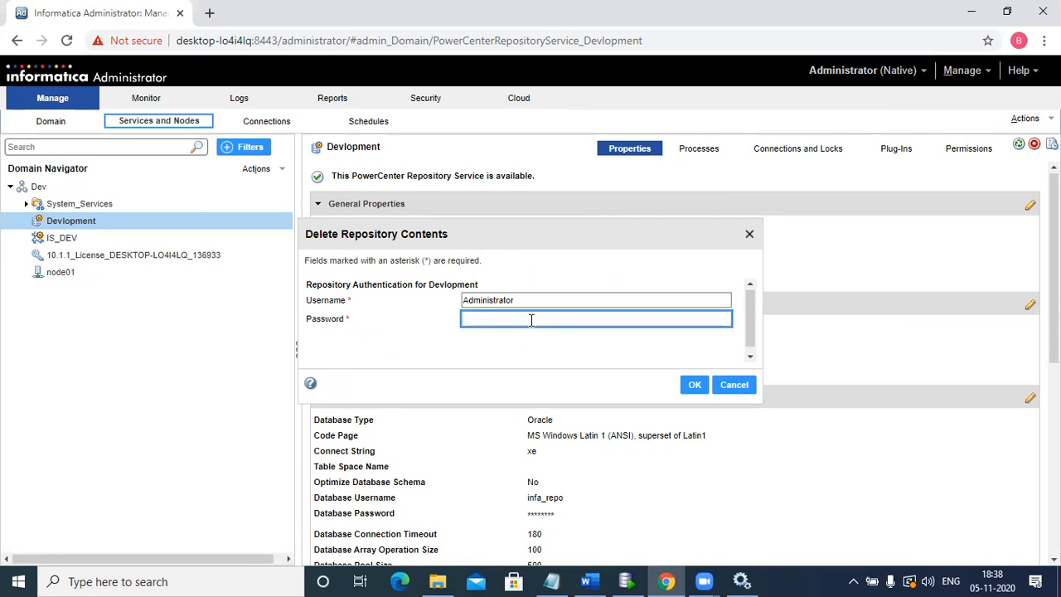
type("admin")
left_click(694, 390)
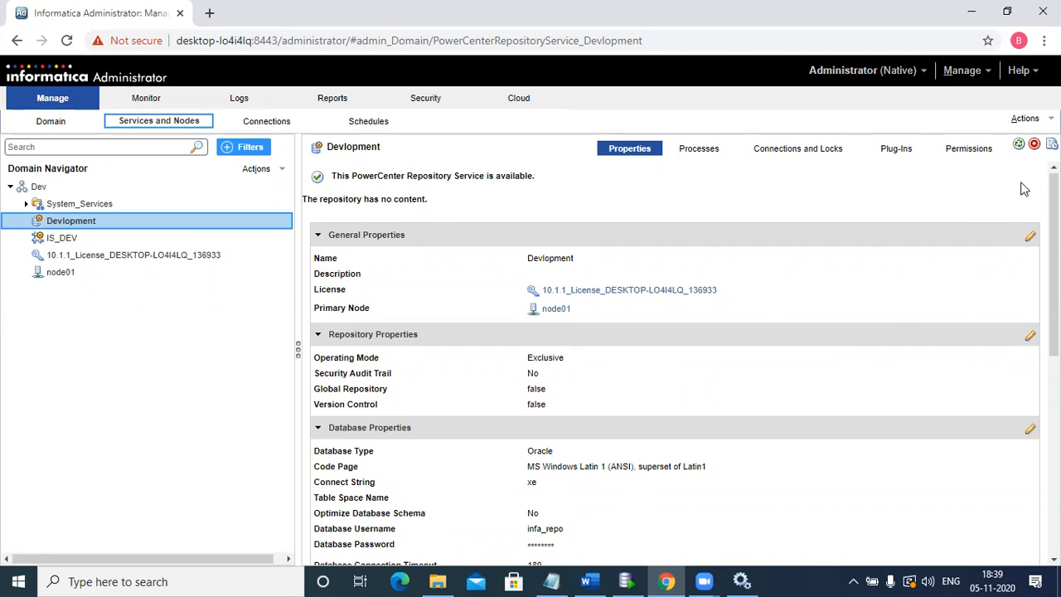
left_click(1027, 124)
mouse_move(963, 178)
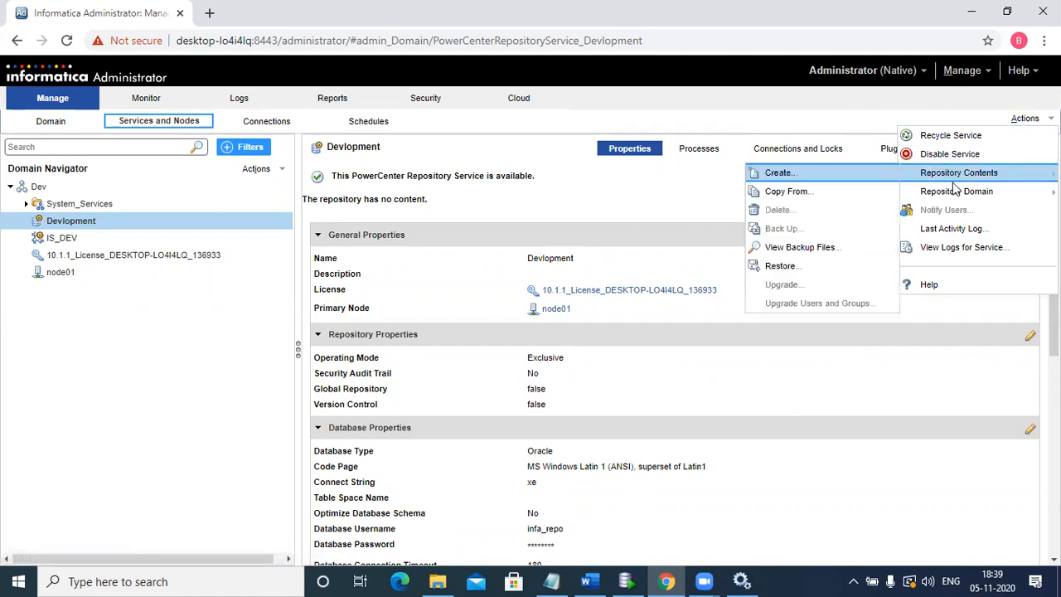
left_click(825, 432)
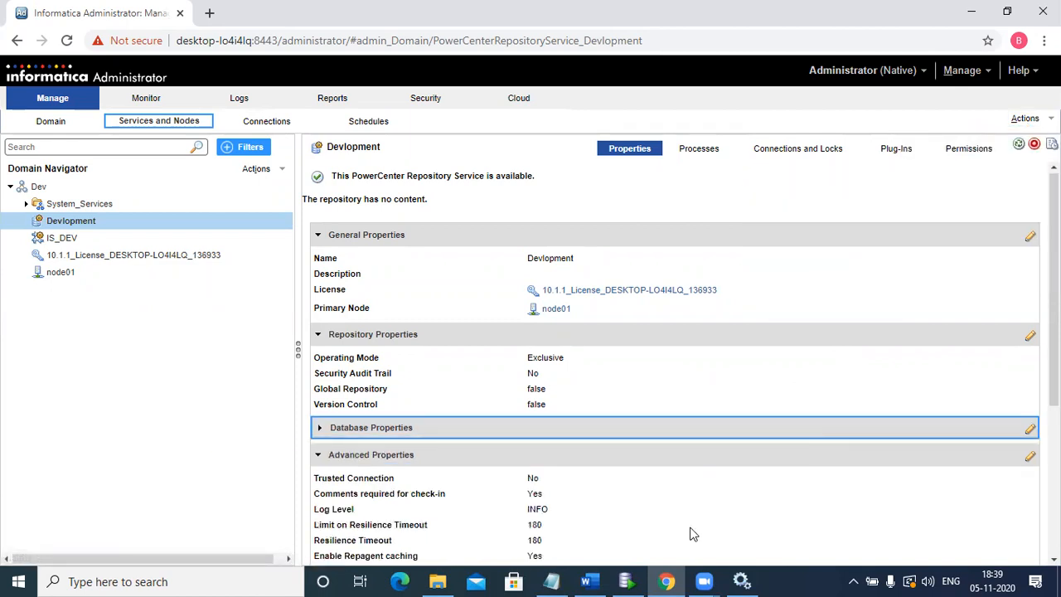
- Disconnect and reconnect infa_repo in Oracle SQL Developer, then check its Tables, Views and Editioning Views for remaining objects
key("alt+Tab")
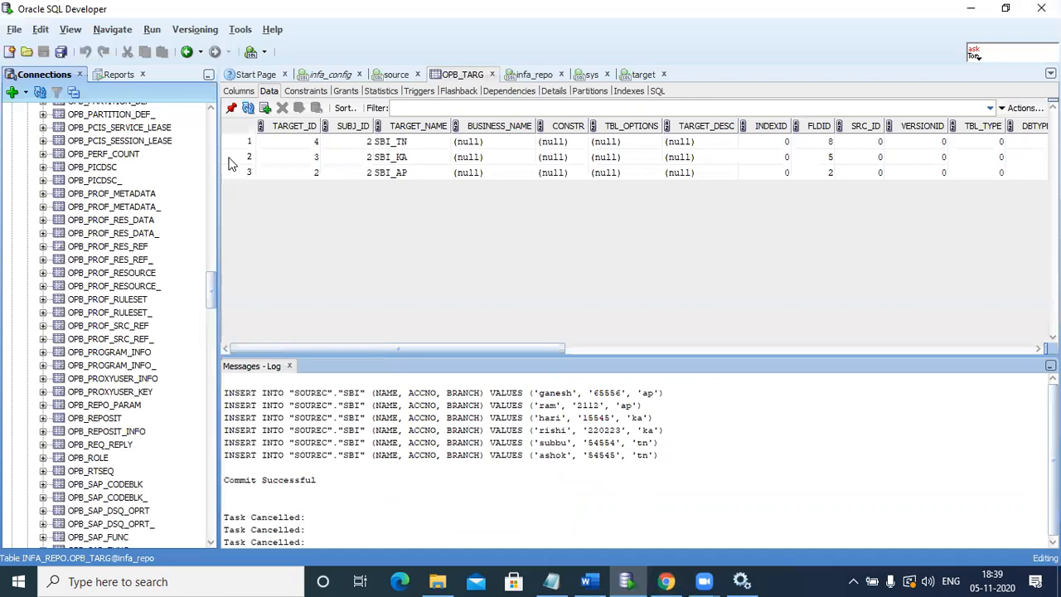
scroll(217, 136, "up", 20)
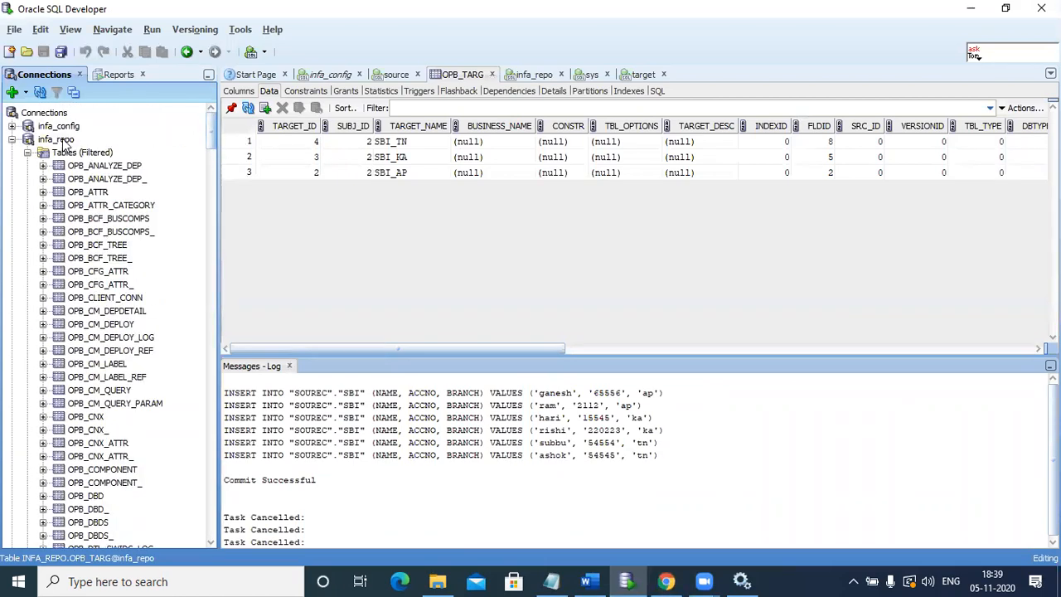
left_click(65, 141)
right_click(65, 141)
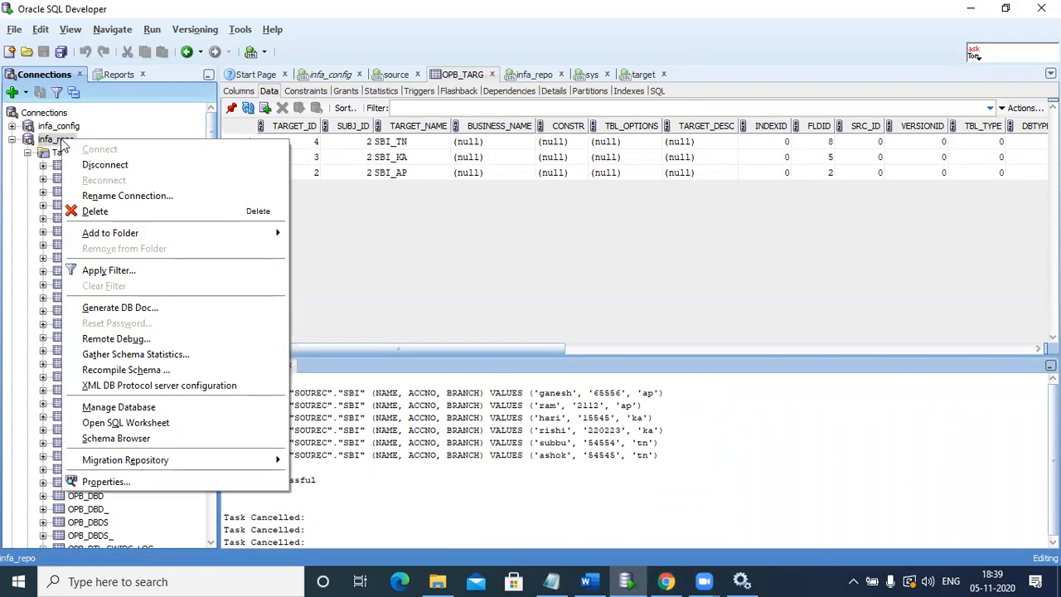
left_click(98, 166)
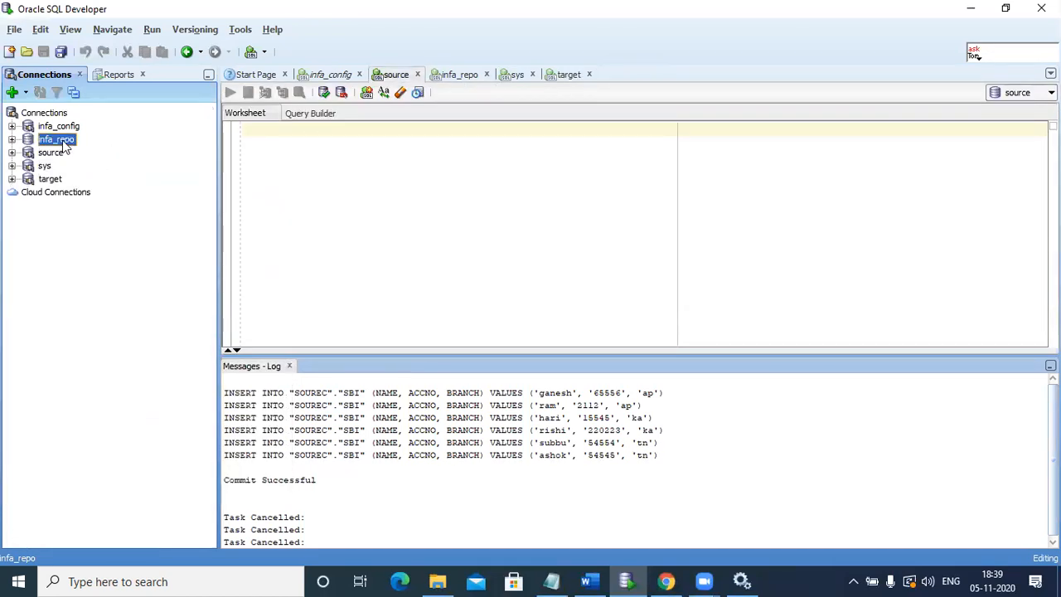
double_click(65, 141)
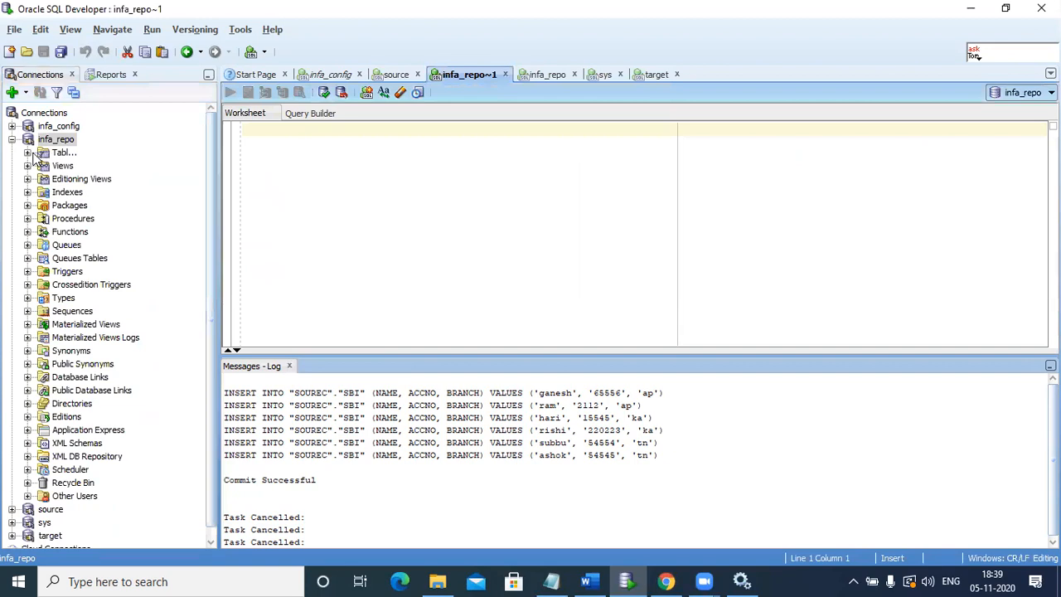
left_click(29, 153)
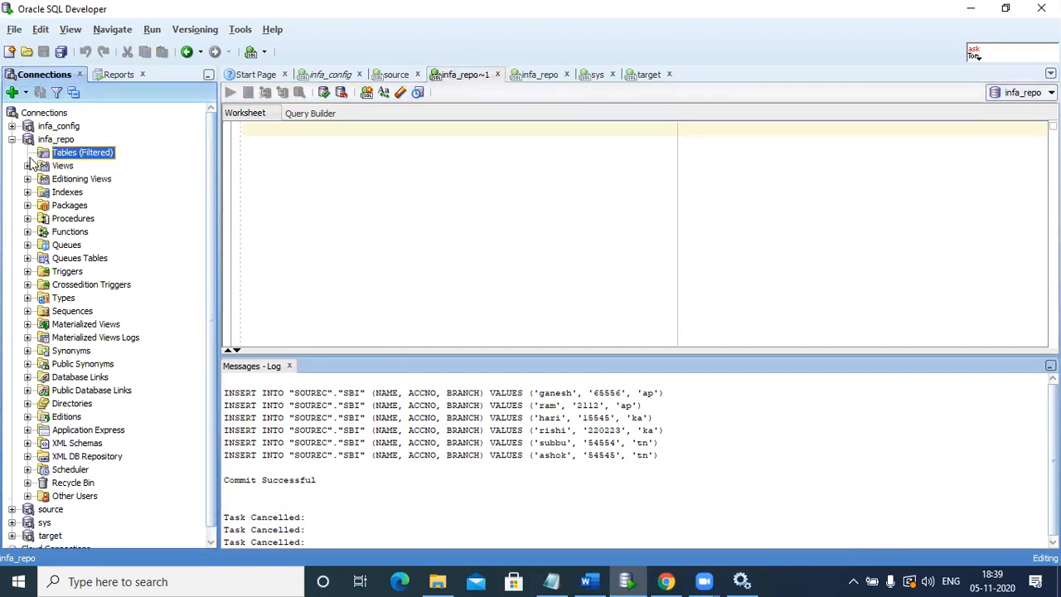
left_click(28, 167)
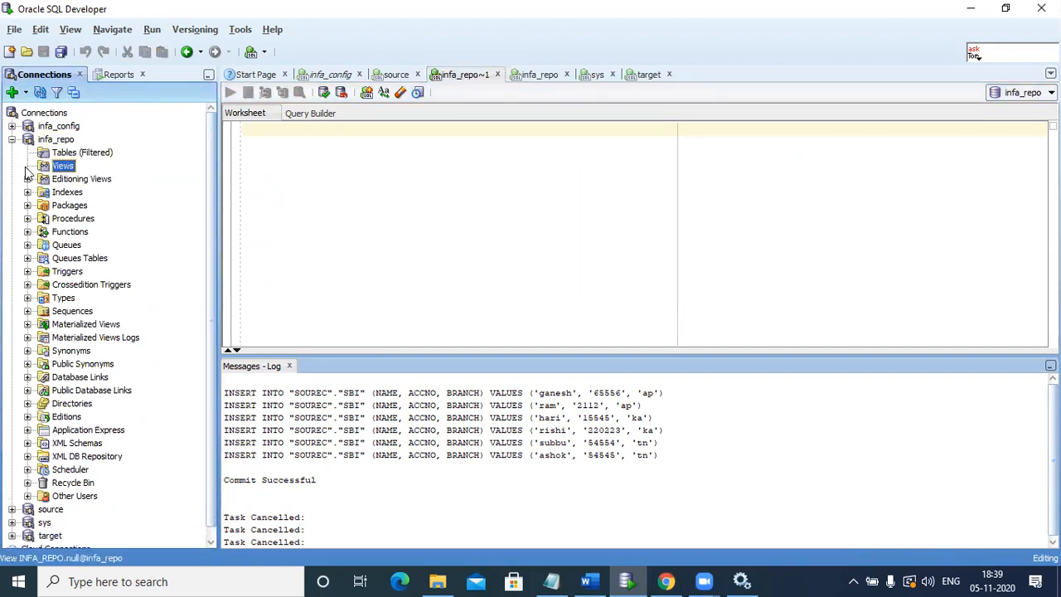
left_click(27, 180)
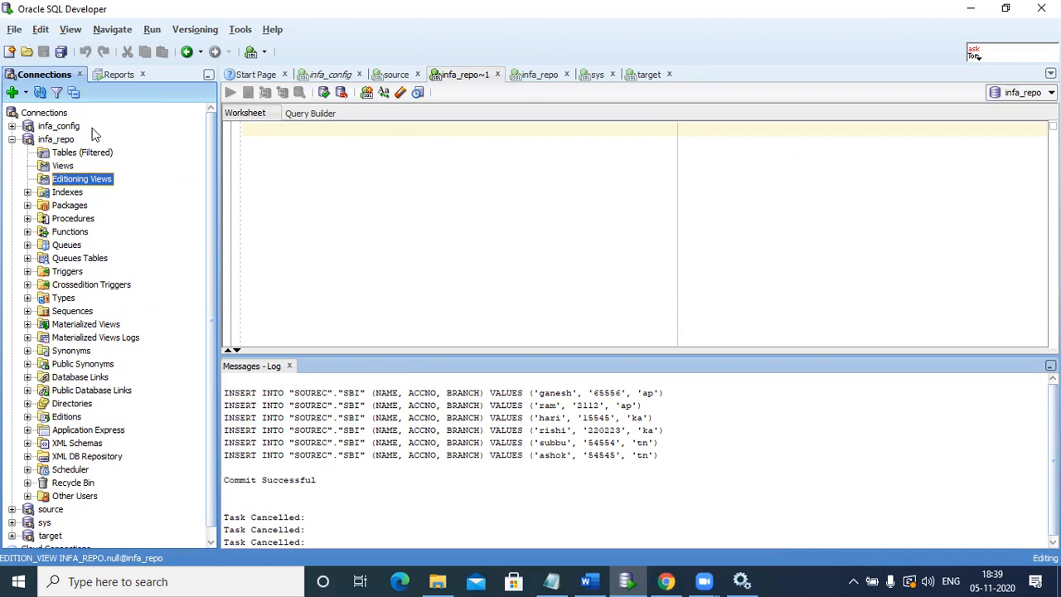
- Return to Informatica Administrator in Chrome and restore the Devlopment repository contents from nandu.rep, accepting the restore confirmation
left_click(663, 580)
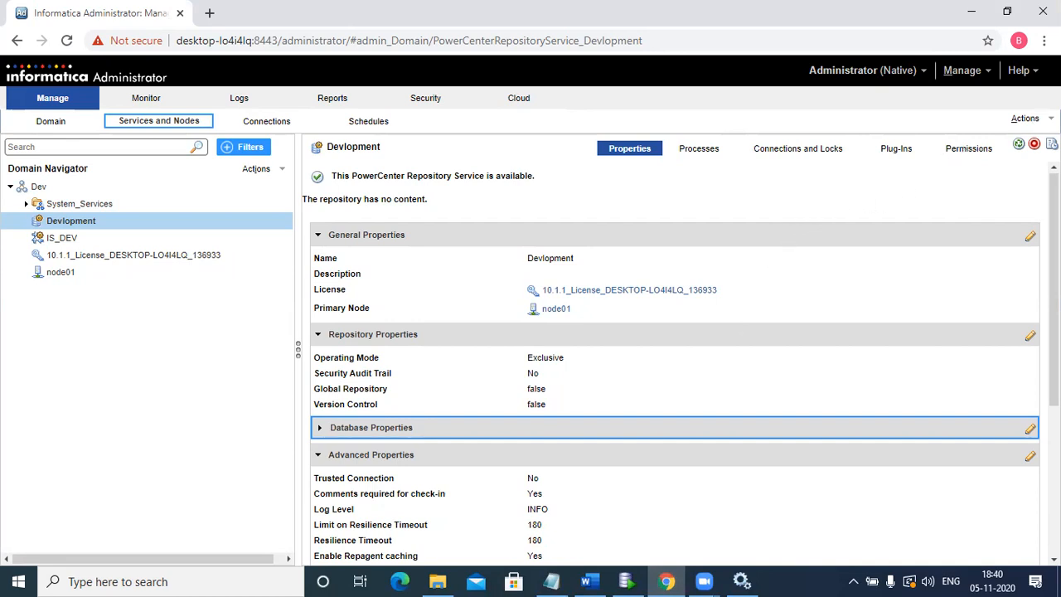
left_click(1024, 119)
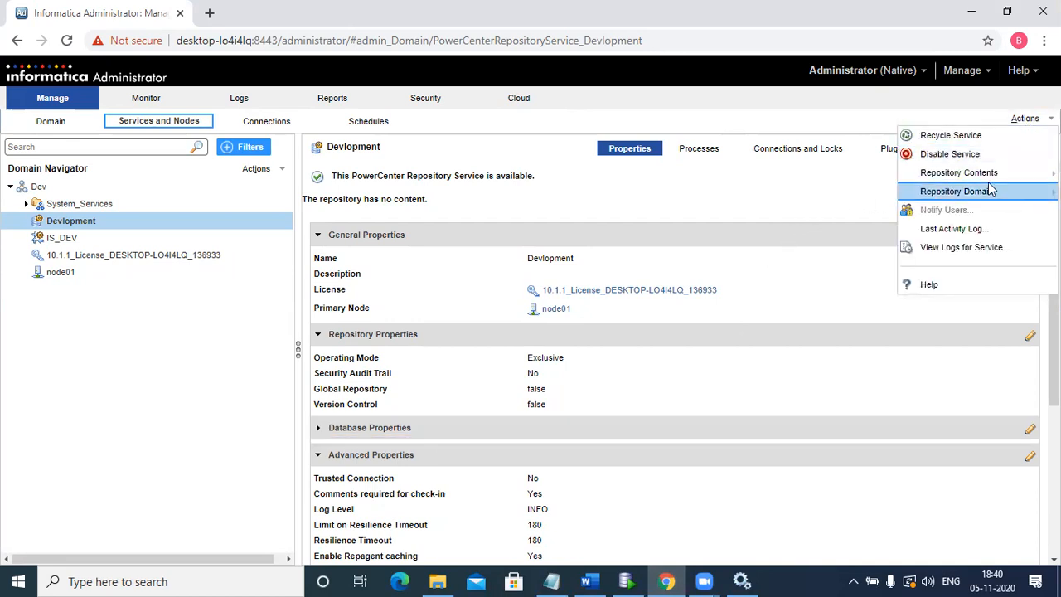
mouse_move(989, 176)
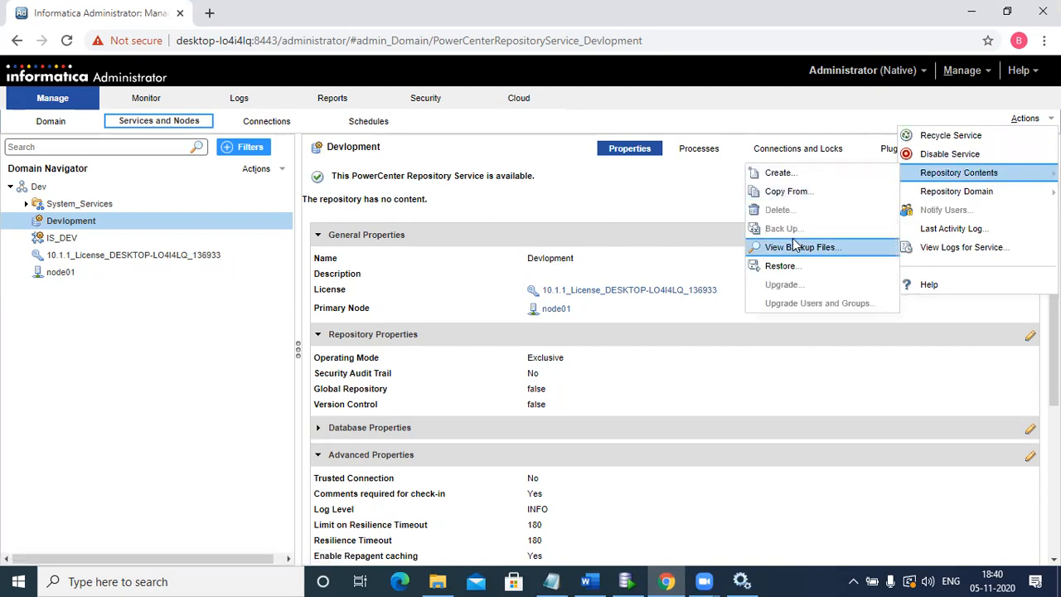
left_click(791, 265)
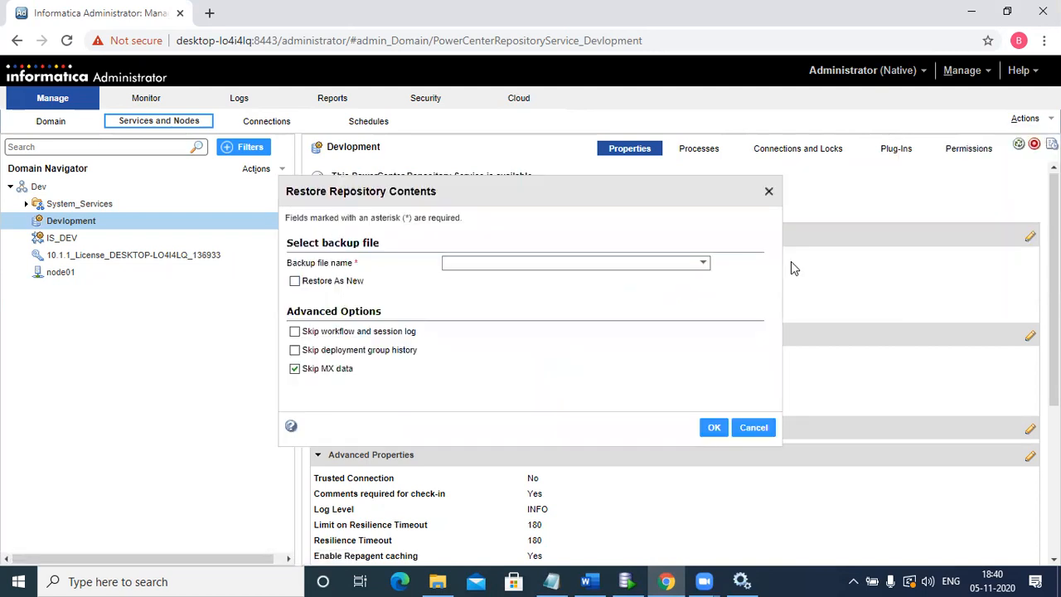
left_click(652, 268)
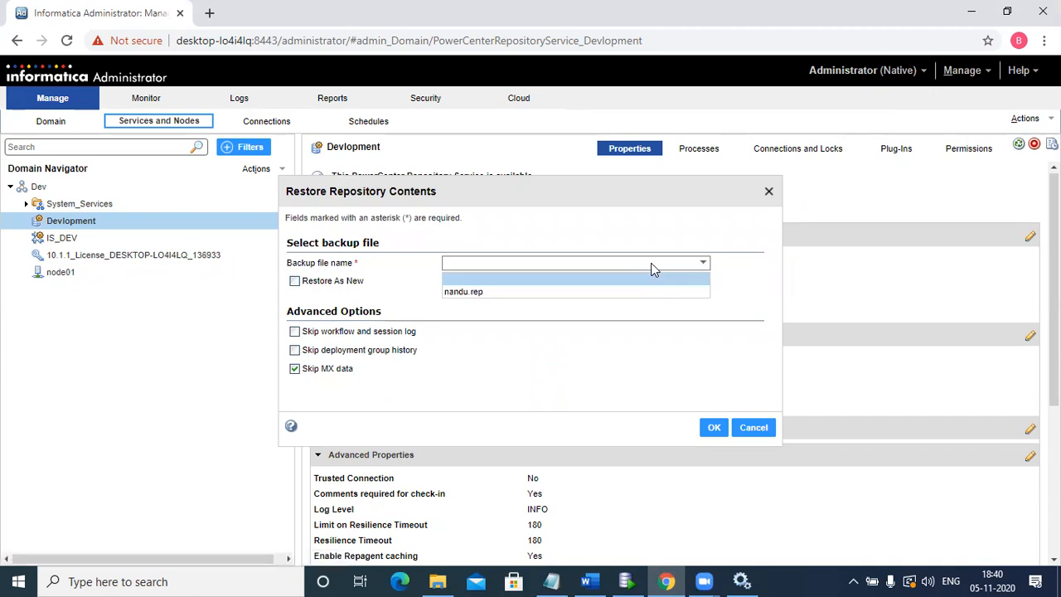
left_click(606, 294)
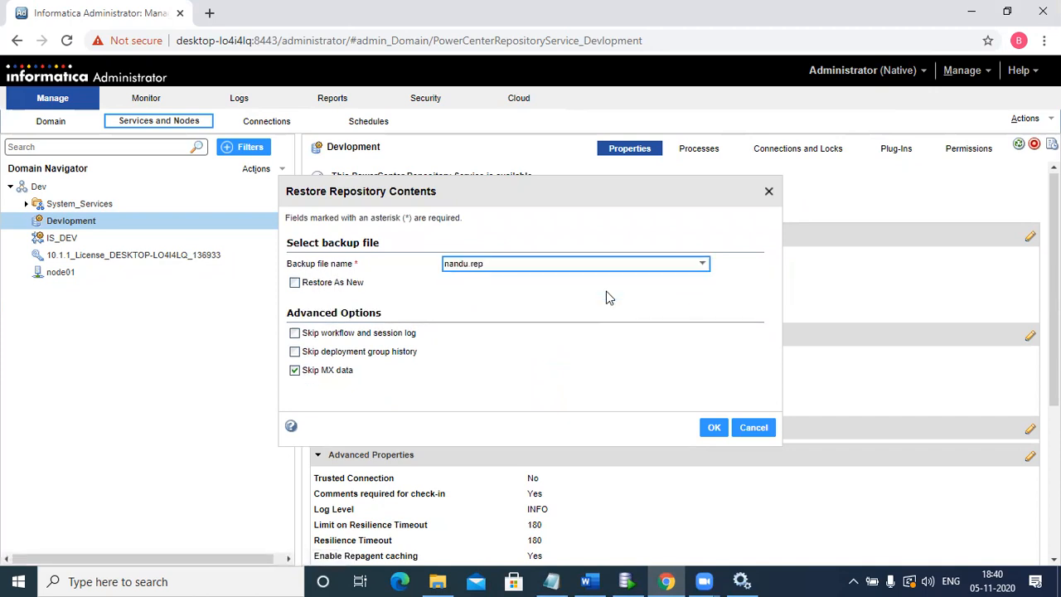
left_click(712, 431)
left_click(719, 436)
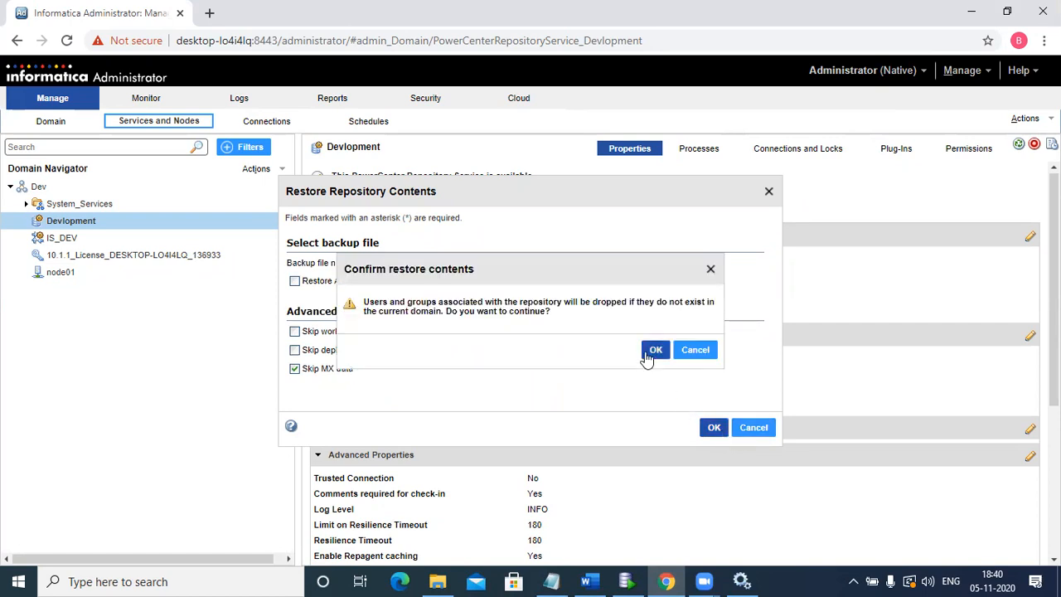
left_click(654, 352)
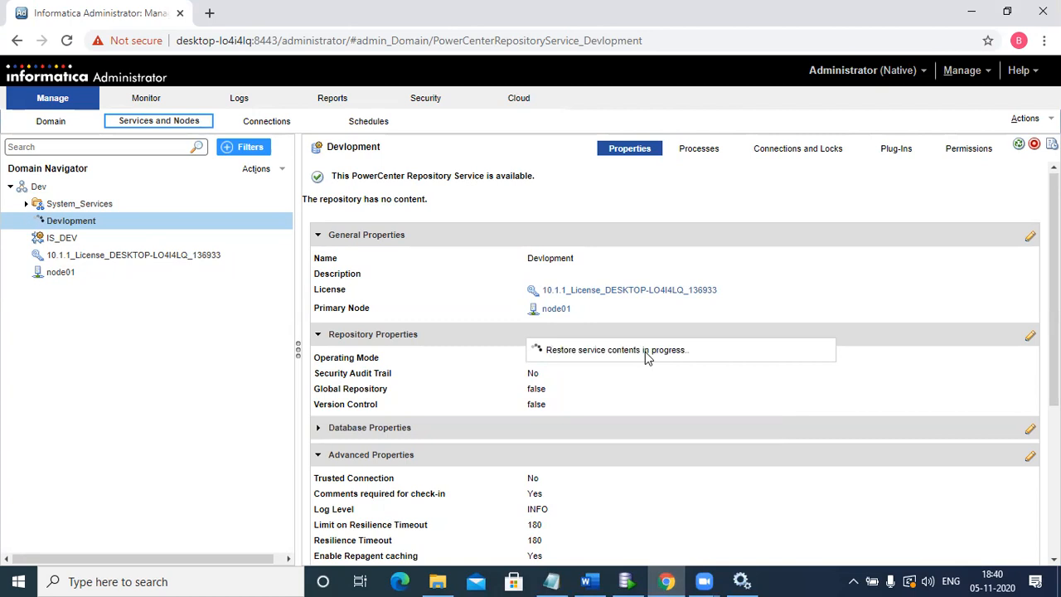